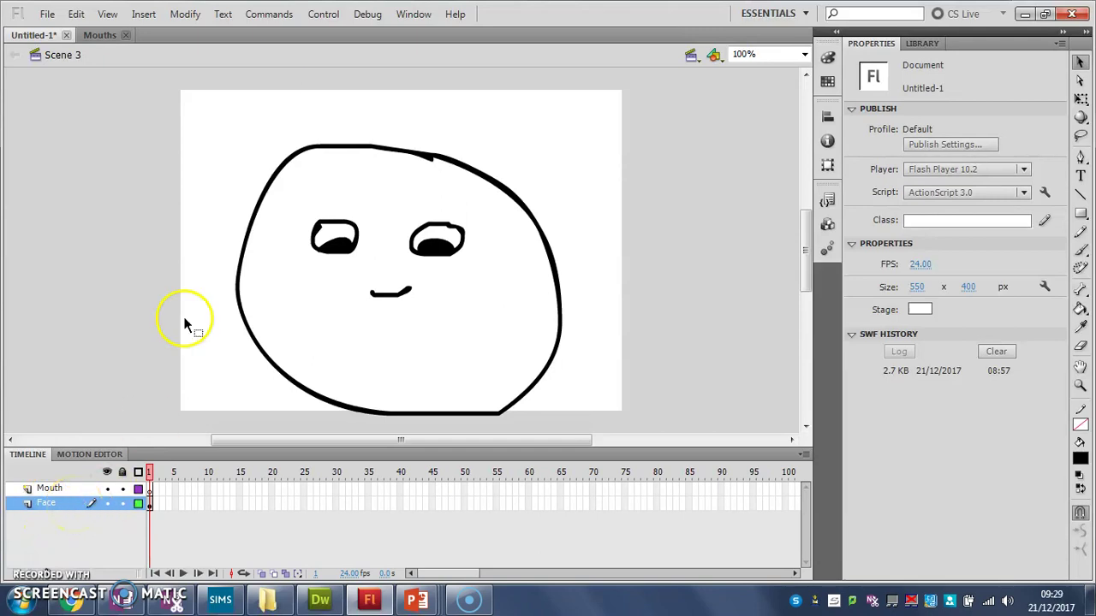
Make the marquee-selected face a movie clip symbol named Face, then lock the Face layer.
{"action": "mouse_move", "coordinate": [201, 118]}
{"action": "left_mouse_down"}
{"action": "mouse_move", "coordinate": [539, 431]}
{"action": "mouse_move", "coordinate": [609, 428]}
{"action": "left_mouse_up"}
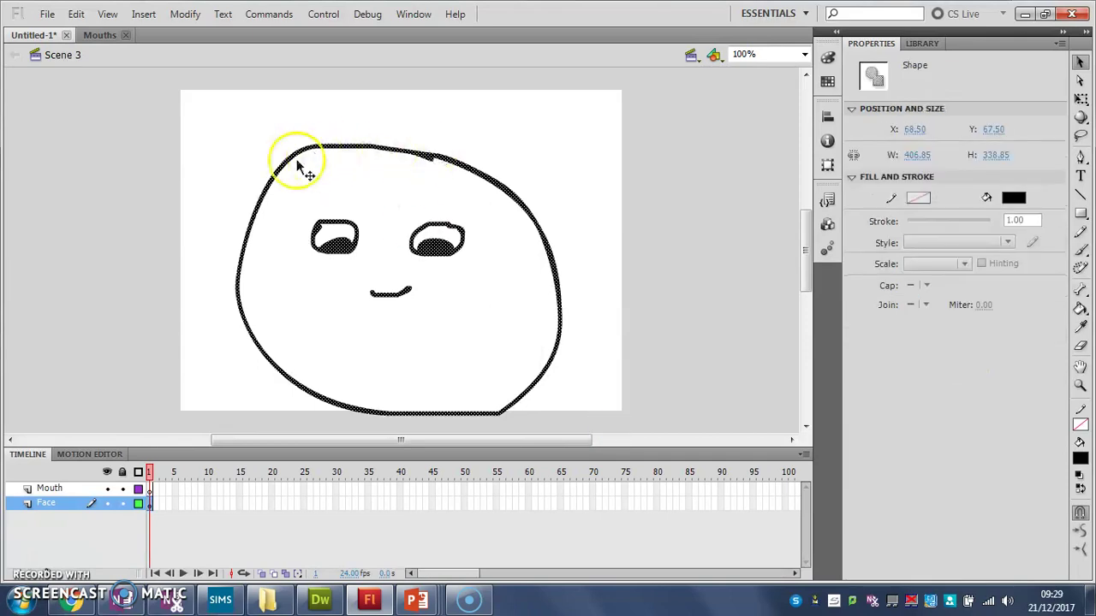
{"action": "key", "text": "F8"}
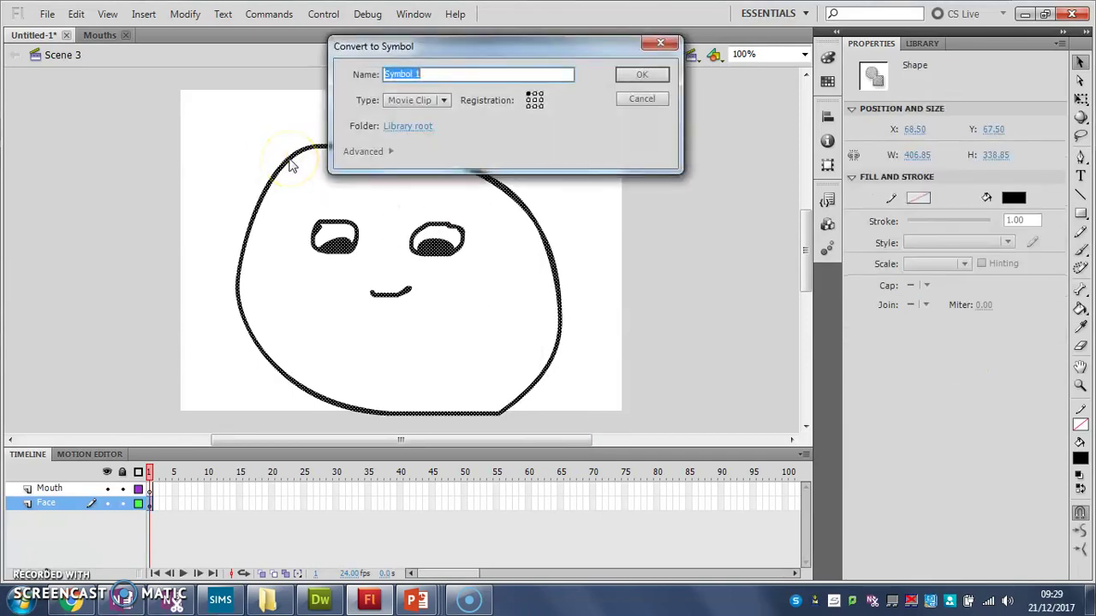
{"action": "type", "text": "Face"}
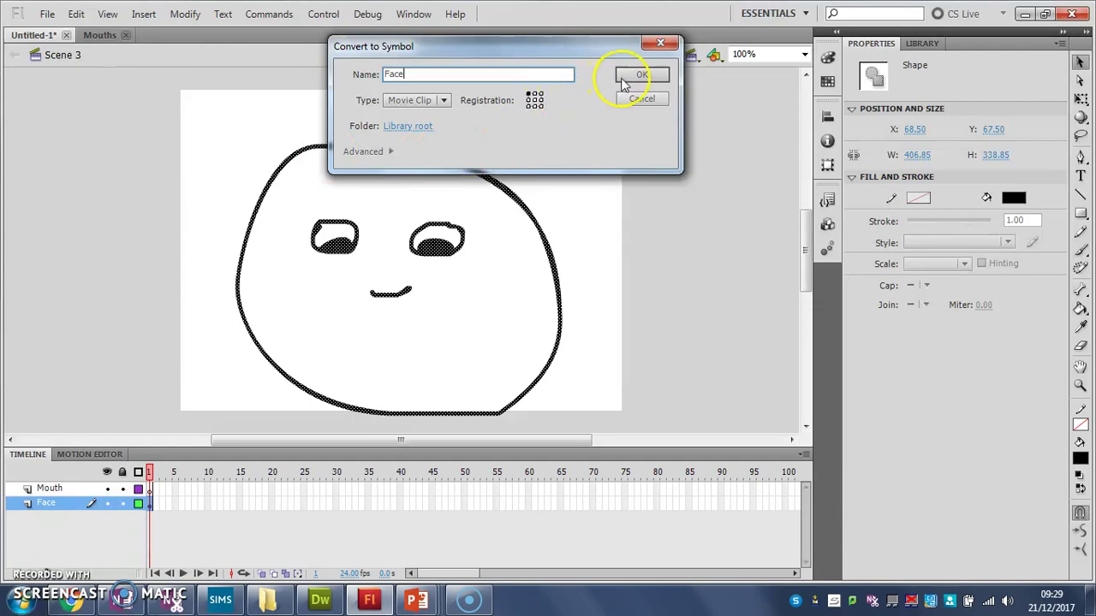
{"action": "left_click", "coordinate": [628, 76]}
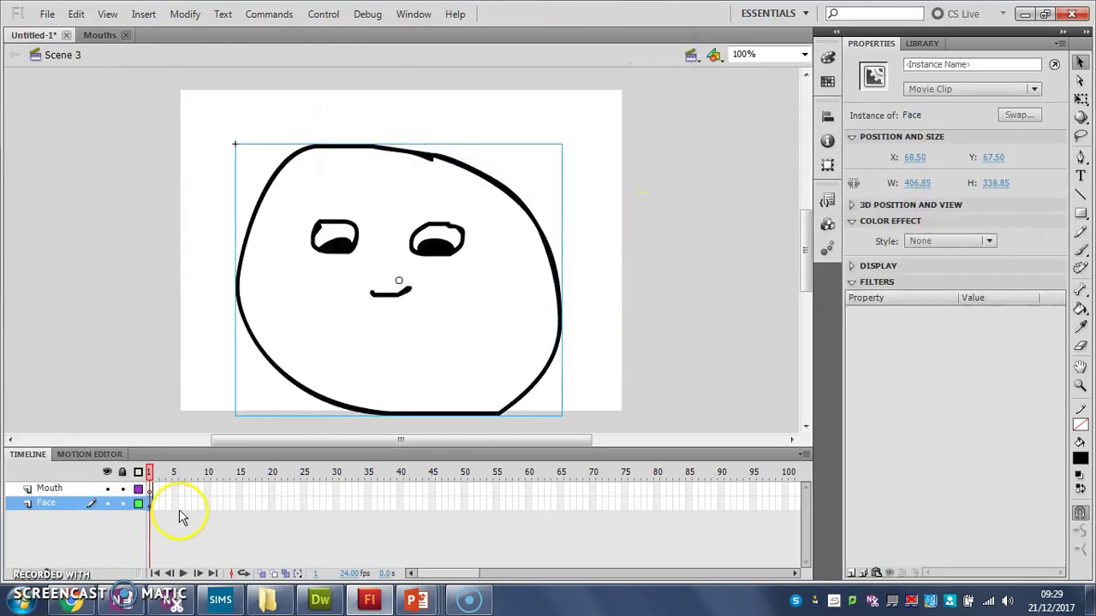
{"action": "left_click", "coordinate": [121, 504]}
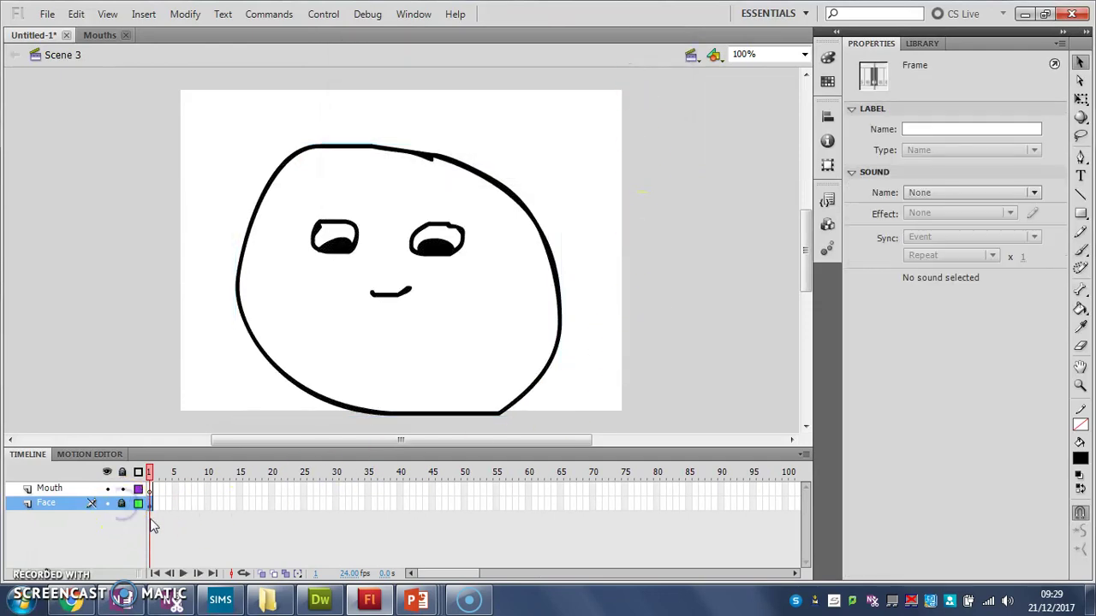
Paint a mouth line across the lower face with the Brush on the Mouth layer.
{"action": "left_click", "coordinate": [147, 494]}
{"action": "left_click", "coordinate": [150, 491]}
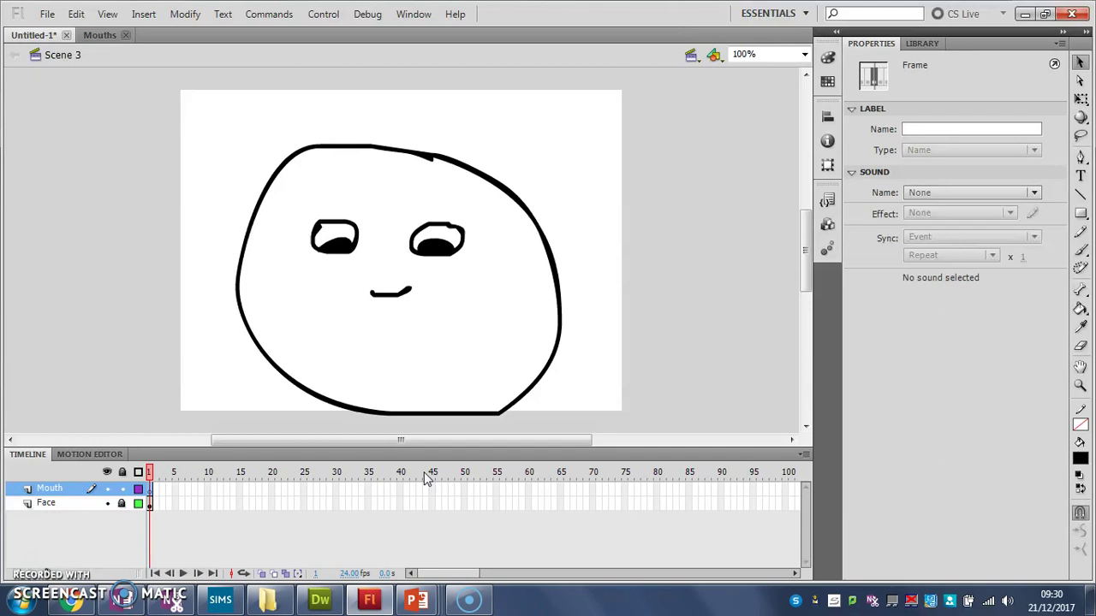
{"action": "left_click", "coordinate": [919, 135]}
{"action": "left_click", "coordinate": [1082, 250]}
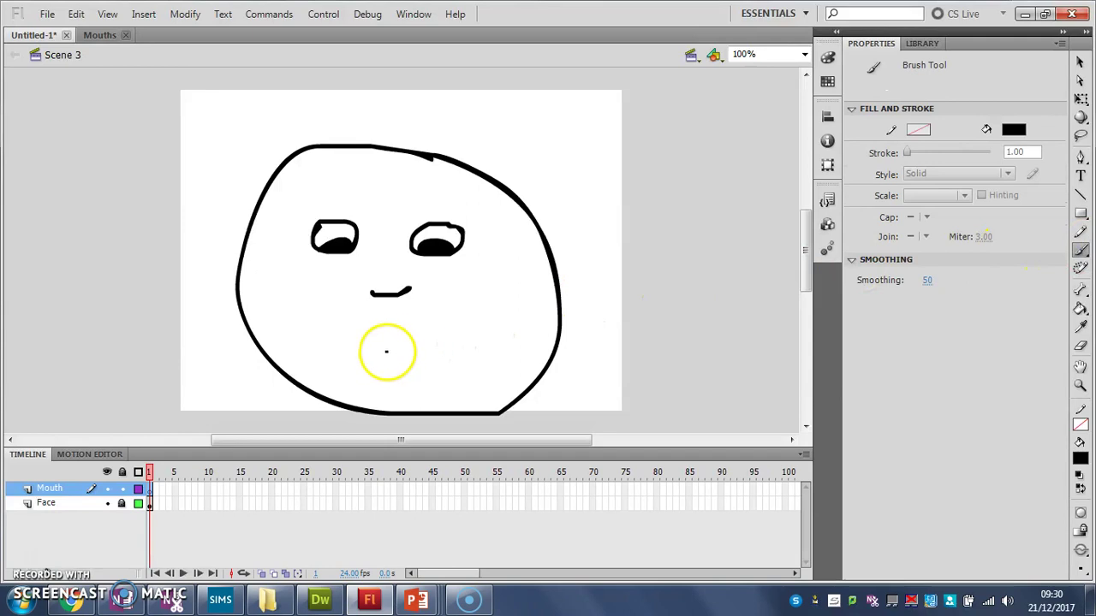
{"action": "mouse_move", "coordinate": [386, 350]}
{"action": "left_mouse_down"}
{"action": "mouse_move", "coordinate": [478, 324]}
{"action": "mouse_move", "coordinate": [385, 351]}
{"action": "left_mouse_up"}
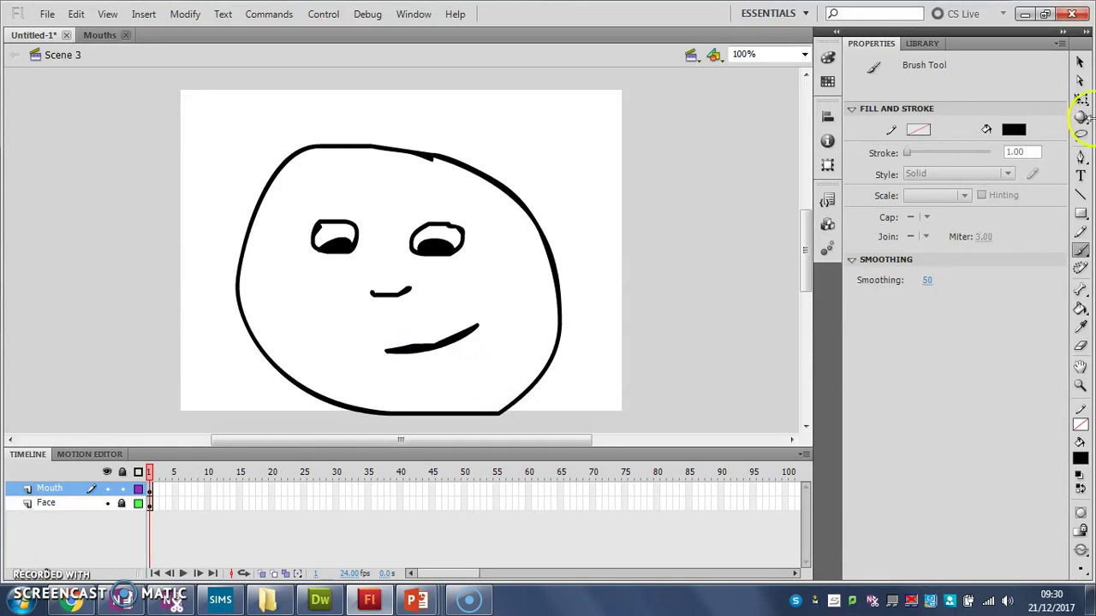
Select the painted mouth stroke and convert it to a movie clip named Closed_Mouth.
{"action": "left_click", "coordinate": [1080, 62]}
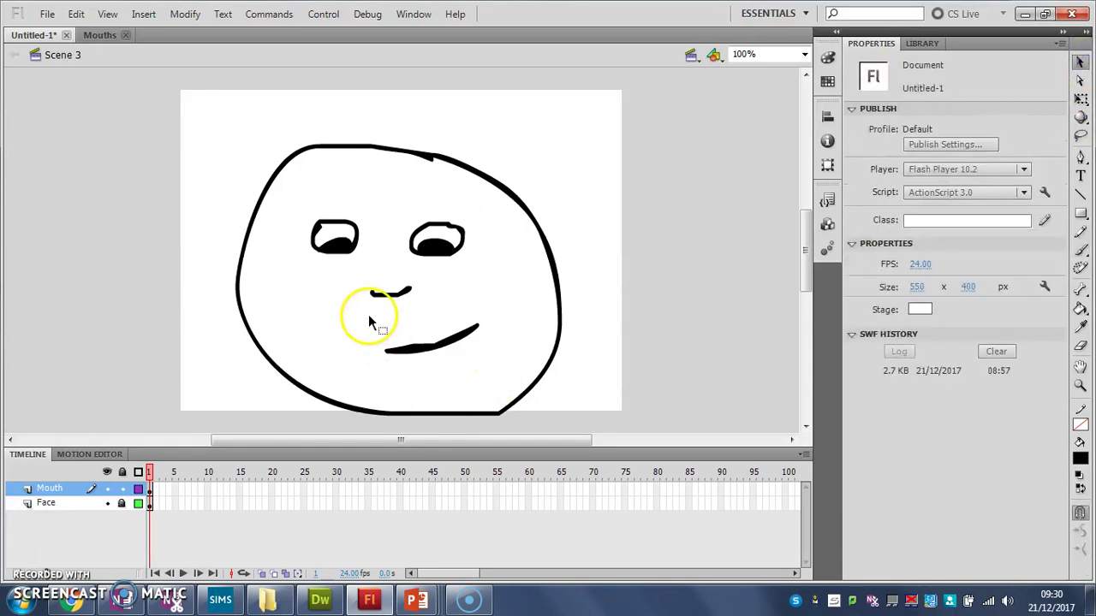
{"action": "left_click_drag", "start_coordinate": [368, 316], "coordinate": [508, 360]}
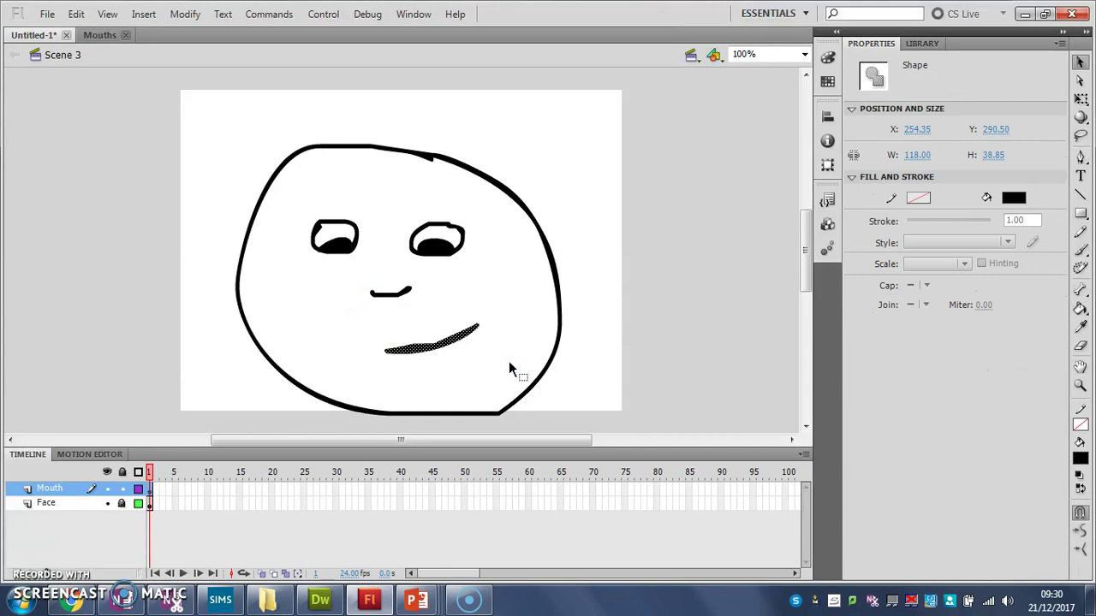
{"action": "key", "text": "F8"}
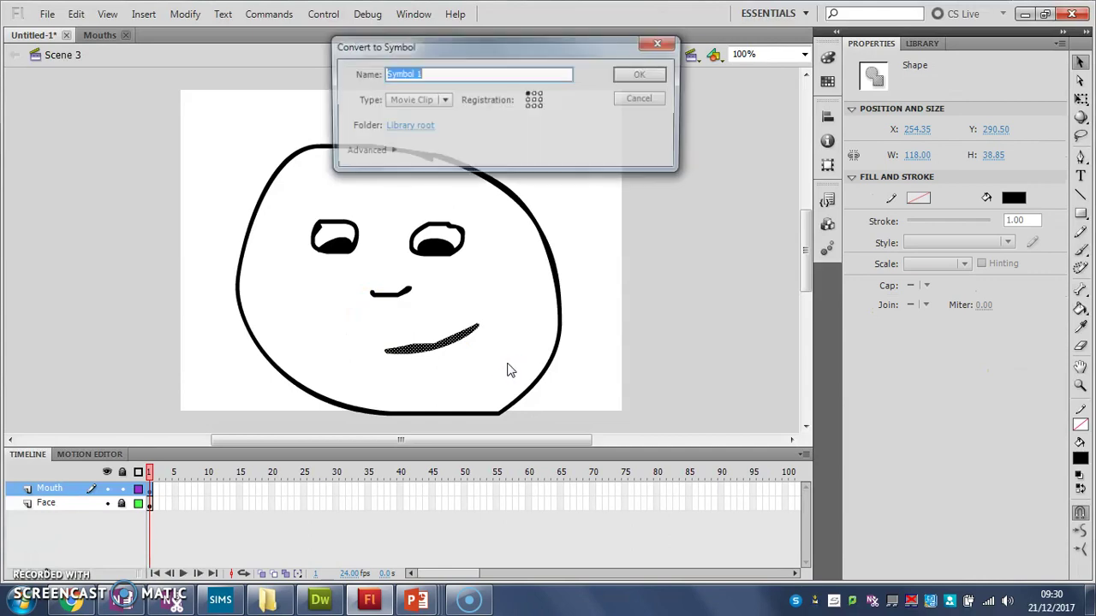
{"action": "type", "text": "Closed_Mouth"}
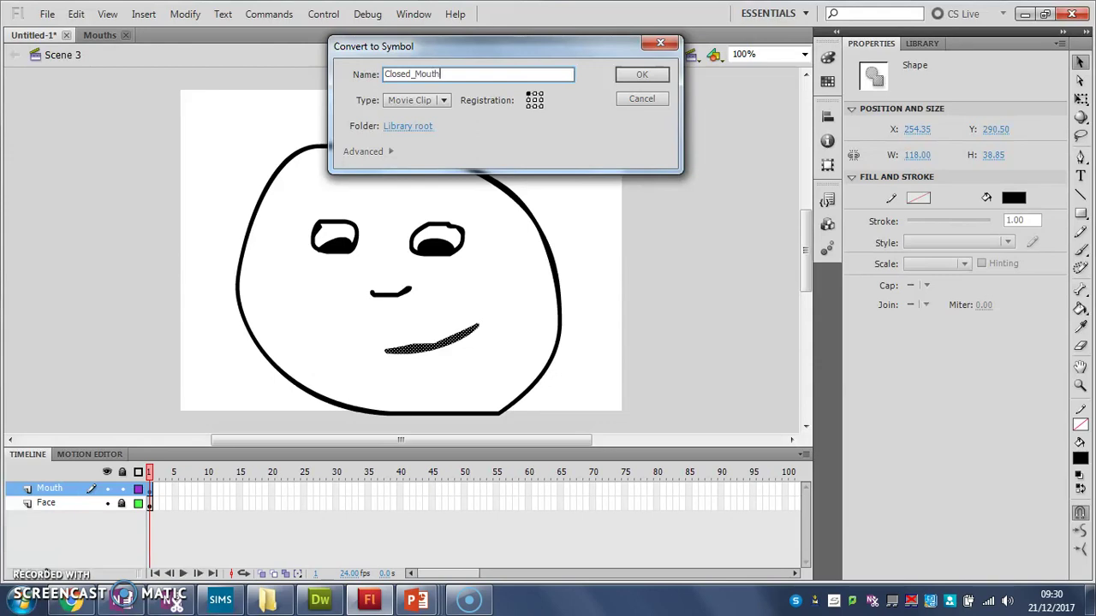
{"action": "left_click", "coordinate": [644, 76]}
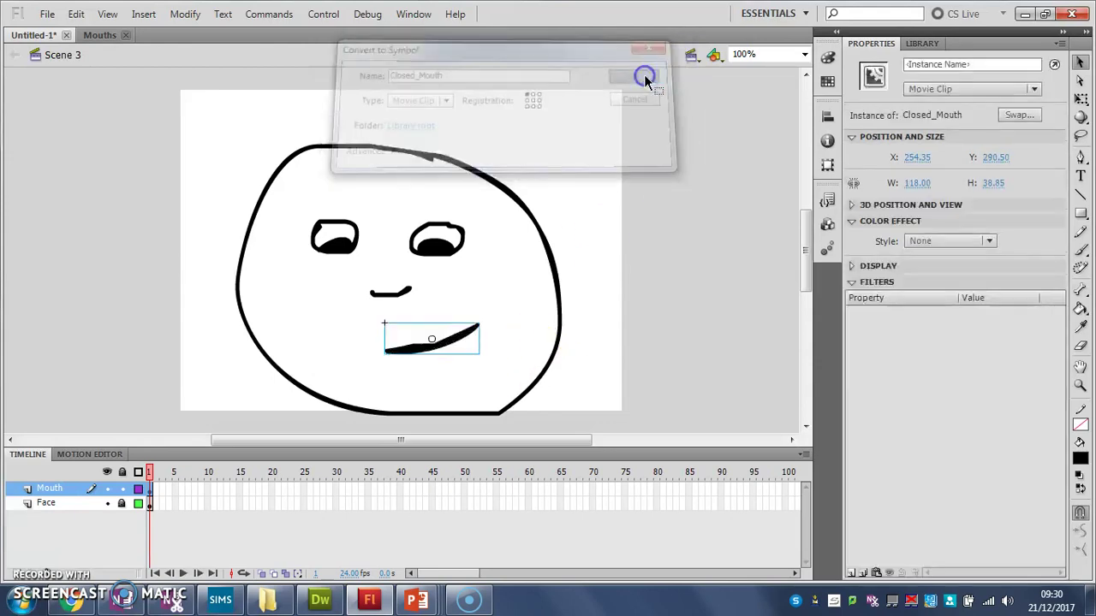
Delete the closed mouth from the stage, then brush a small oval and fill it black.
{"action": "left_click", "coordinate": [922, 43]}
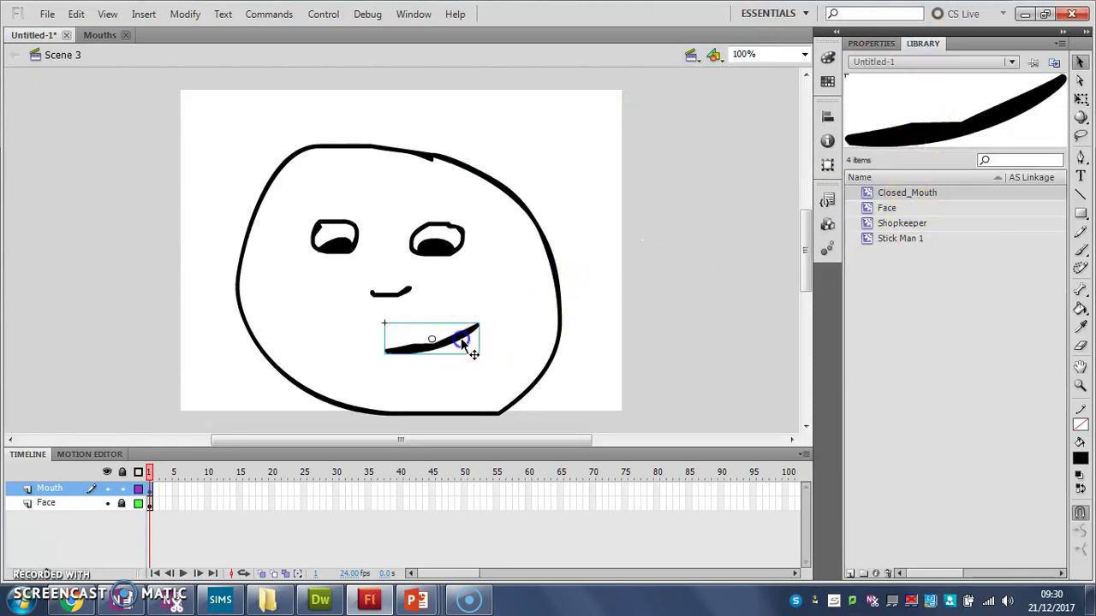
{"action": "key", "text": "Delete"}
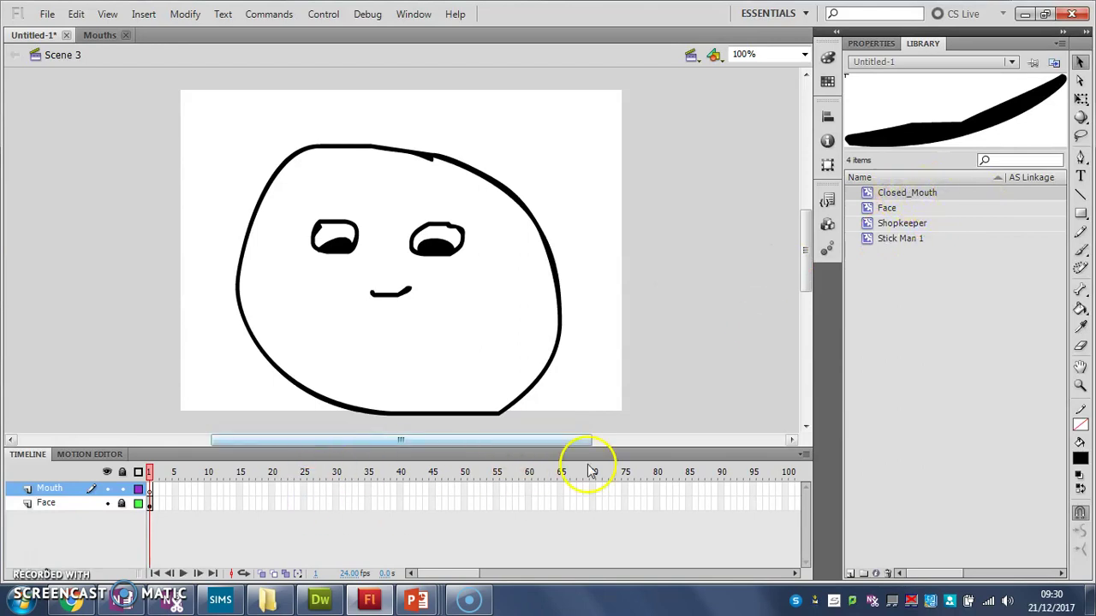
{"action": "left_click", "coordinate": [1080, 249]}
{"action": "mouse_move", "coordinate": [433, 344]}
{"action": "left_mouse_down"}
{"action": "mouse_move", "coordinate": [451, 351]}
{"action": "mouse_move", "coordinate": [439, 347]}
{"action": "left_mouse_up"}
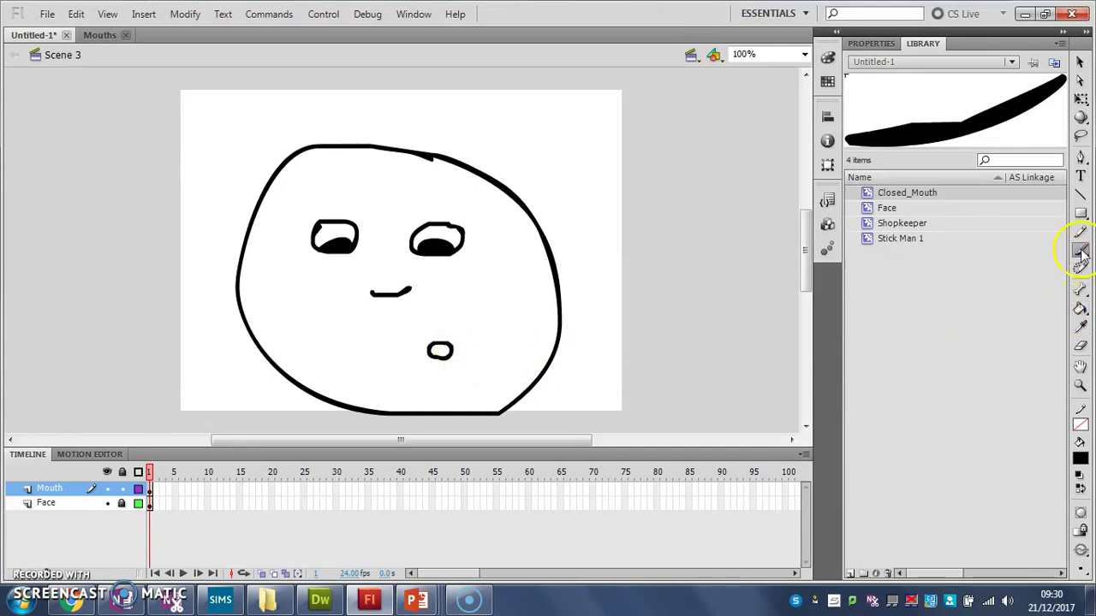
{"action": "left_click", "coordinate": [1081, 308]}
{"action": "left_click", "coordinate": [440, 351]}
Select the black oval and convert it to a movie clip named OOO_Mouth.
{"action": "left_click", "coordinate": [1080, 63]}
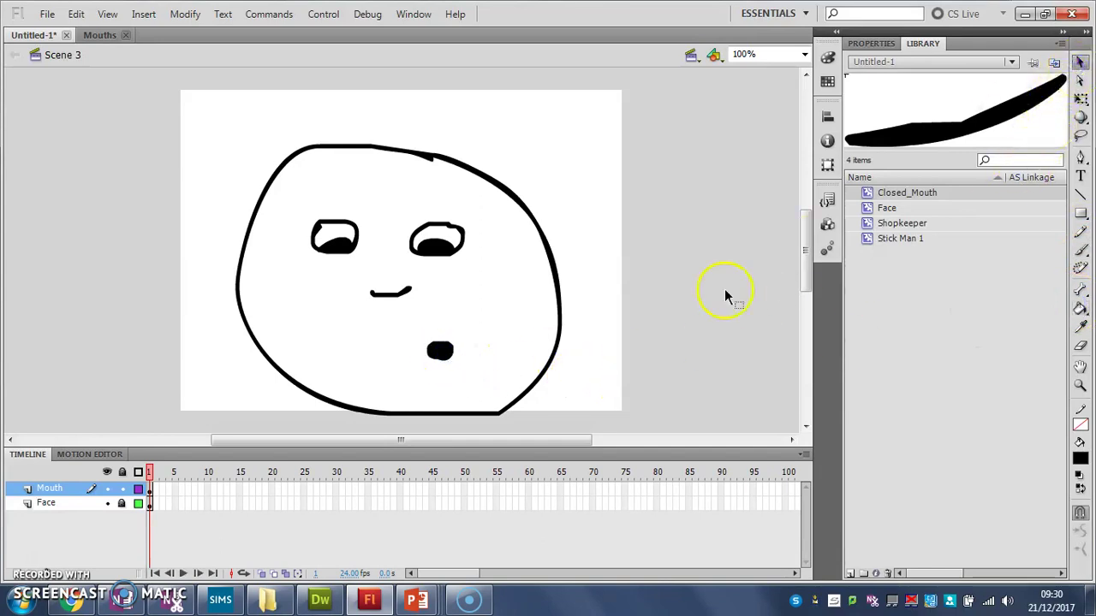
{"action": "left_click_drag", "start_coordinate": [407, 322], "coordinate": [478, 366]}
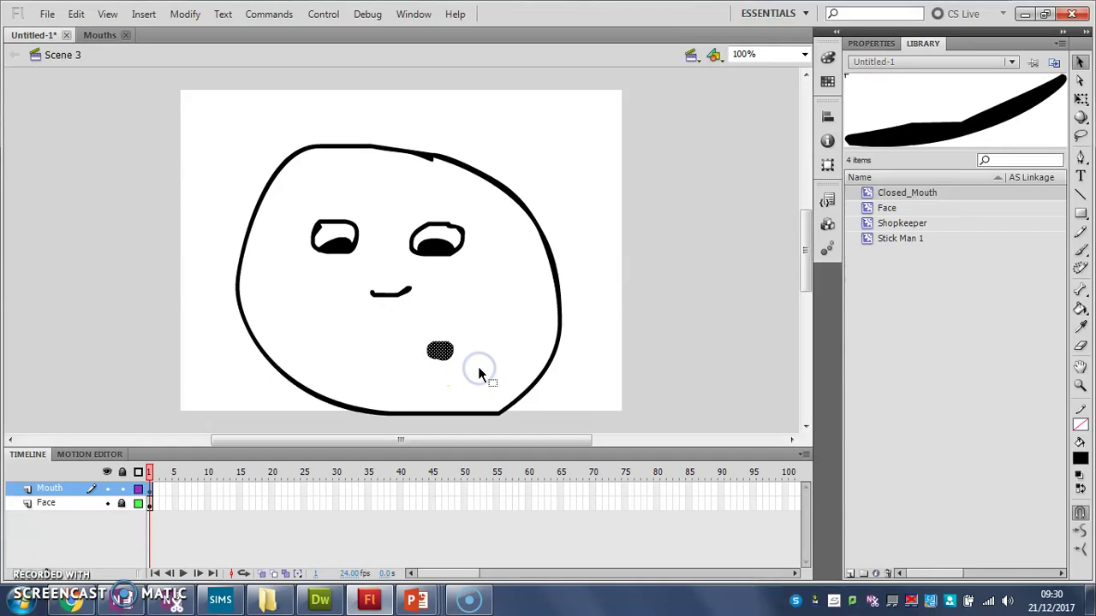
{"action": "key", "text": "F8"}
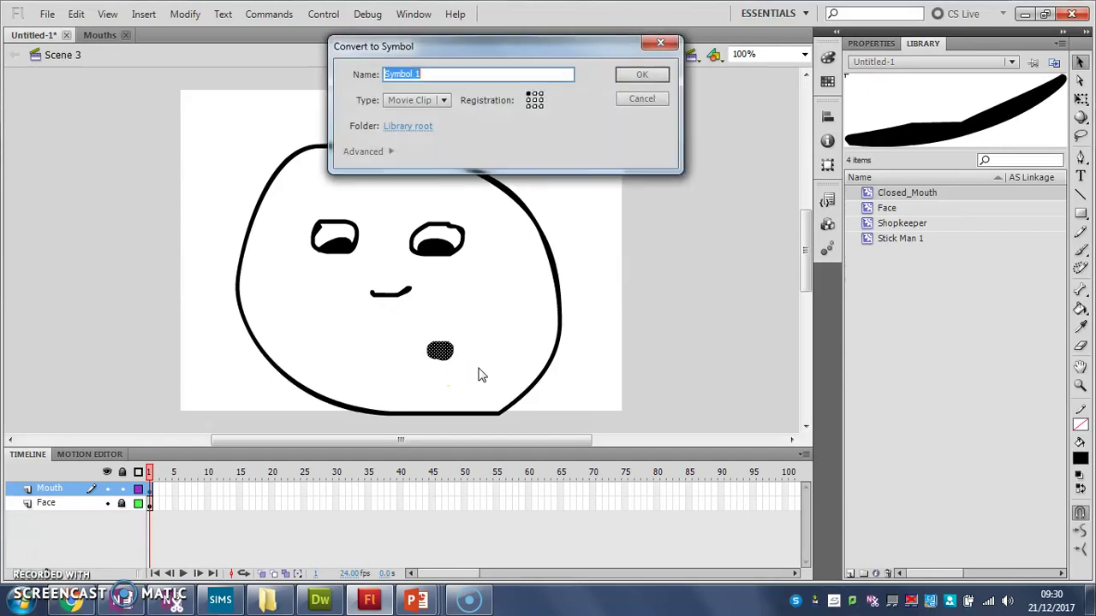
{"action": "type", "text": "OOO_Mouth"}
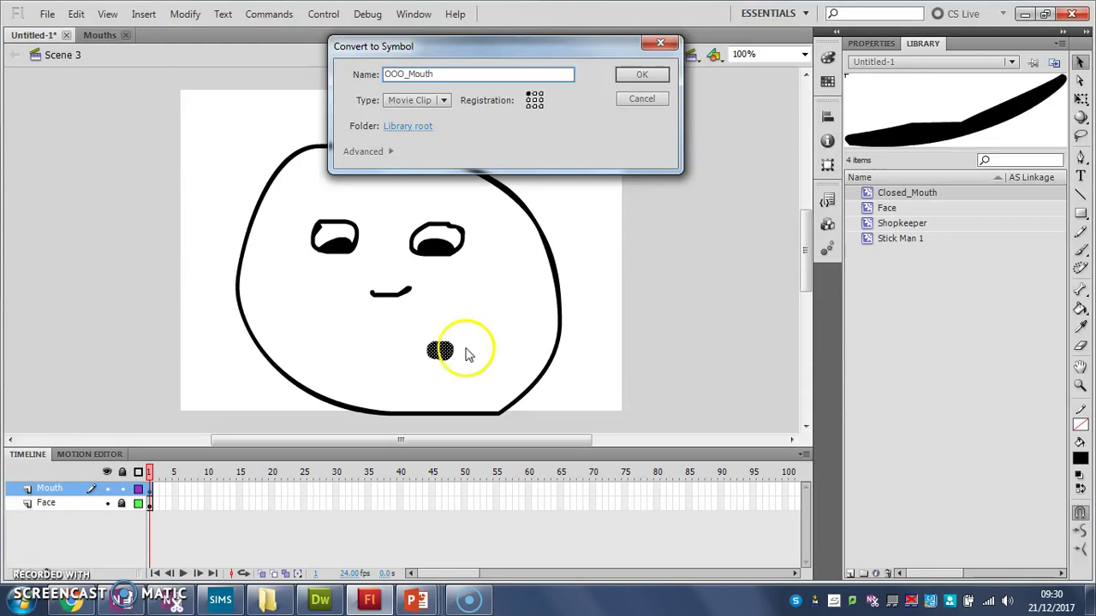
{"action": "left_click", "coordinate": [639, 75]}
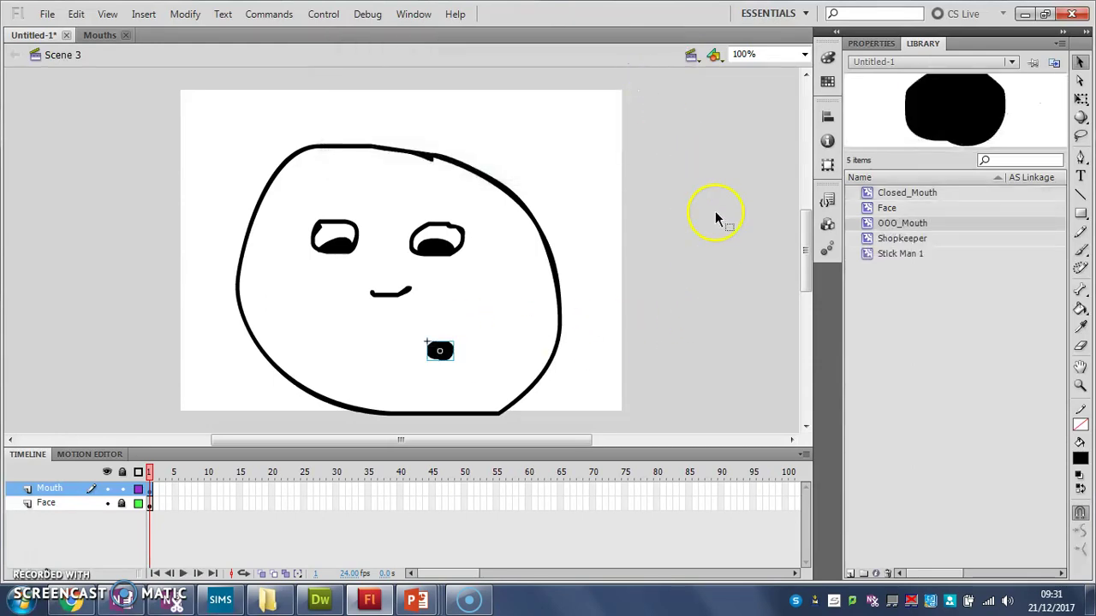
Delete the oval mouth and brush a new mouth stroke rising to the right.
{"action": "key", "text": "Delete"}
{"action": "left_click", "coordinate": [1080, 250]}
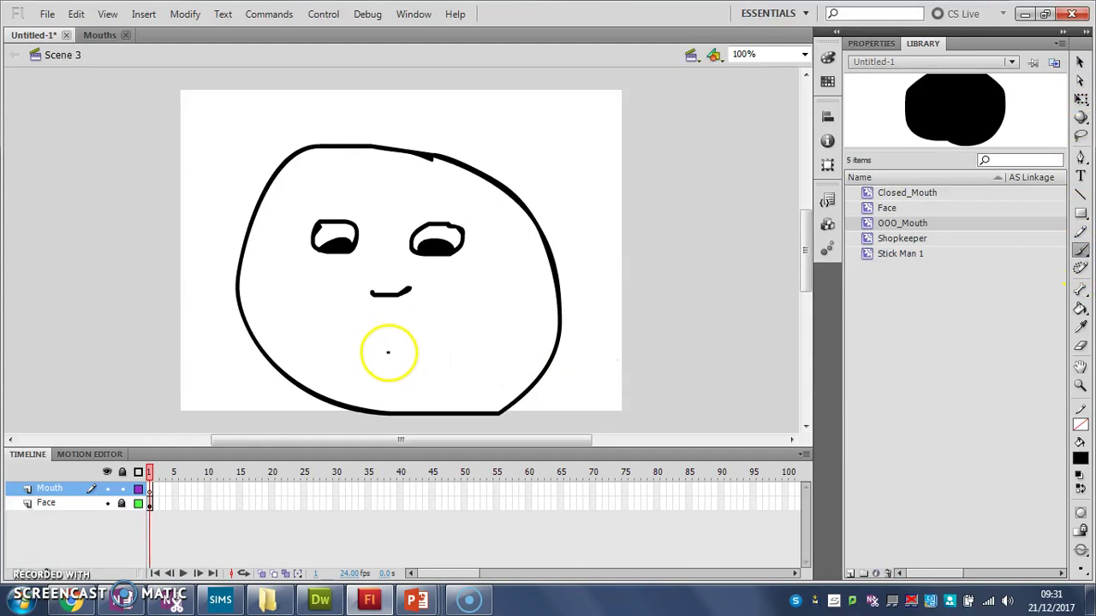
{"action": "mouse_move", "coordinate": [404, 343]}
{"action": "left_mouse_down"}
{"action": "mouse_move", "coordinate": [491, 303]}
{"action": "mouse_move", "coordinate": [484, 348]}
{"action": "mouse_move", "coordinate": [460, 365]}
{"action": "mouse_move", "coordinate": [436, 370]}
{"action": "mouse_move", "coordinate": [414, 350]}
{"action": "mouse_move", "coordinate": [440, 367]}
{"action": "mouse_move", "coordinate": [462, 349]}
{"action": "mouse_move", "coordinate": [440, 368]}
{"action": "left_mouse_up"}
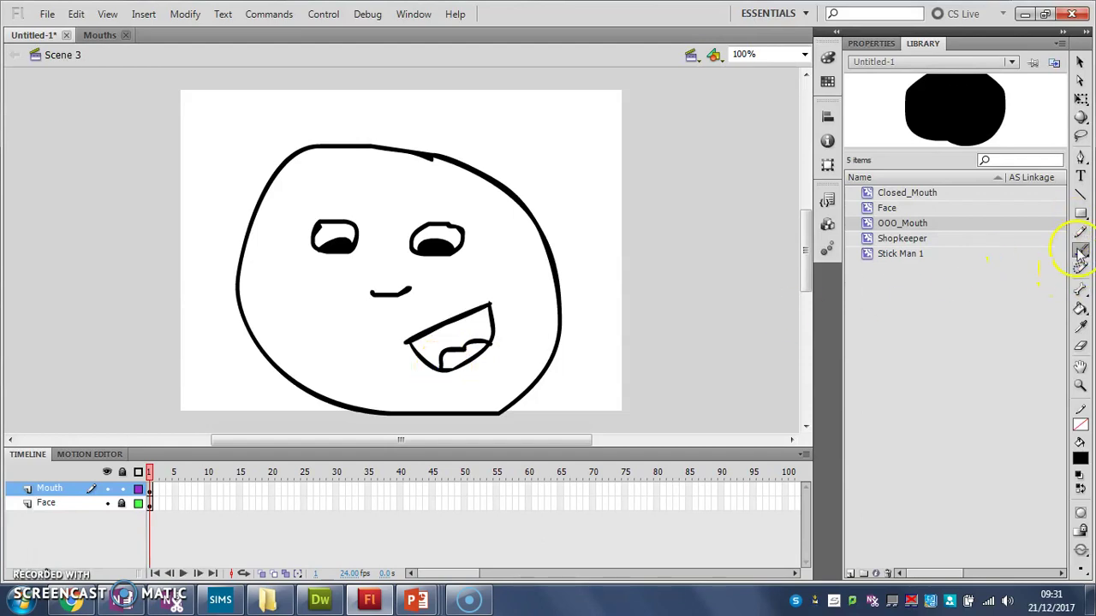
Fill the mouth's tongue area pink and its open interior black with the Paint Bucket.
{"action": "left_click", "coordinate": [1081, 308]}
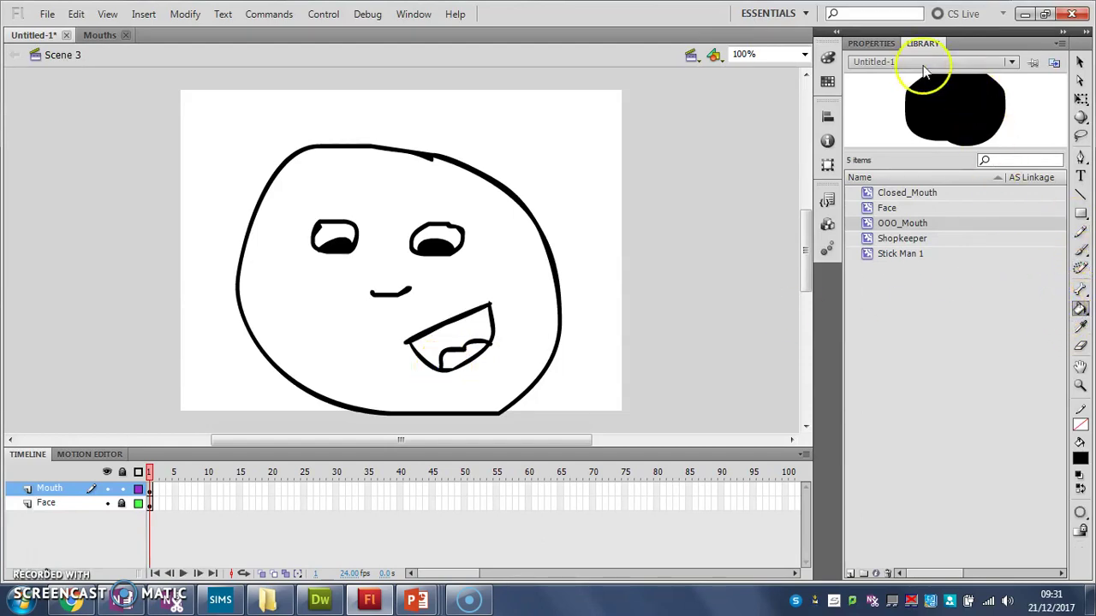
{"action": "left_click", "coordinate": [871, 43]}
{"action": "left_click", "coordinate": [1013, 129]}
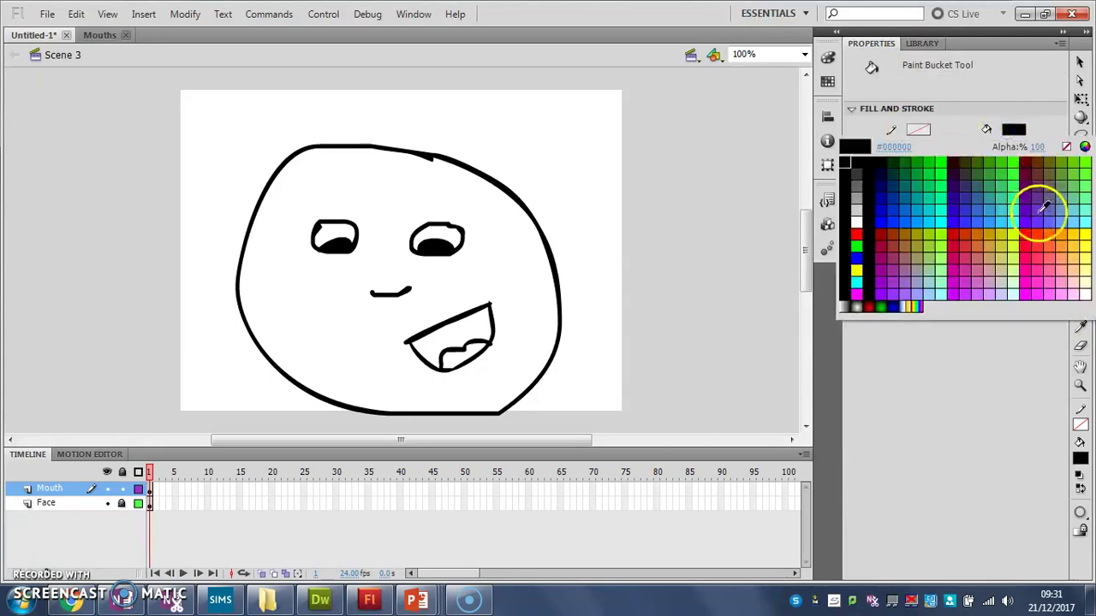
{"action": "left_click", "coordinate": [1042, 267]}
{"action": "left_click", "coordinate": [463, 353]}
{"action": "left_click", "coordinate": [1080, 310]}
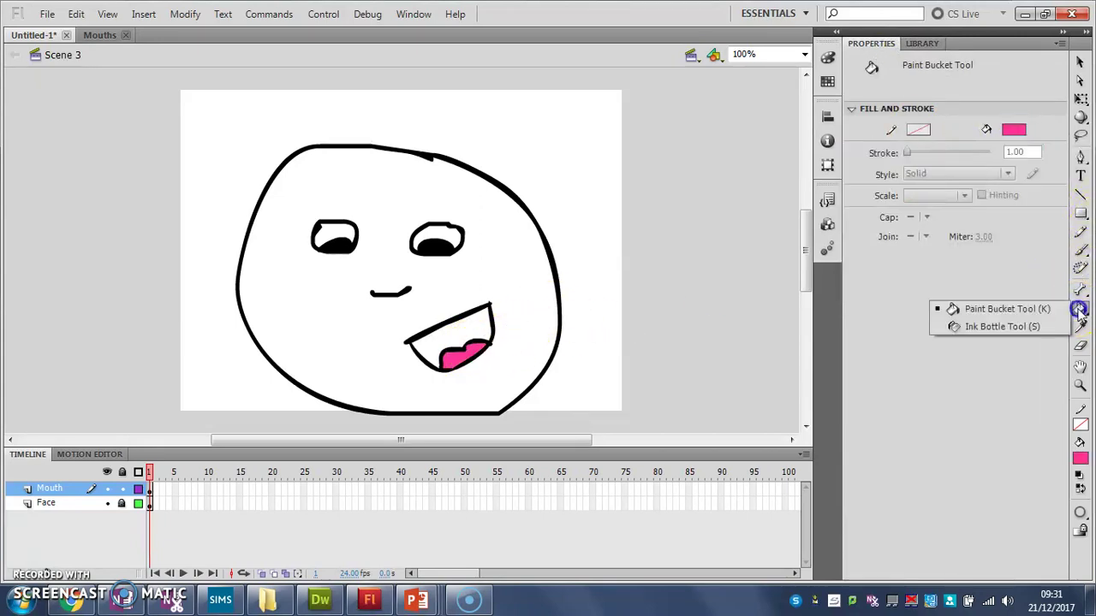
{"action": "left_click", "coordinate": [1003, 311]}
{"action": "left_click", "coordinate": [1015, 133]}
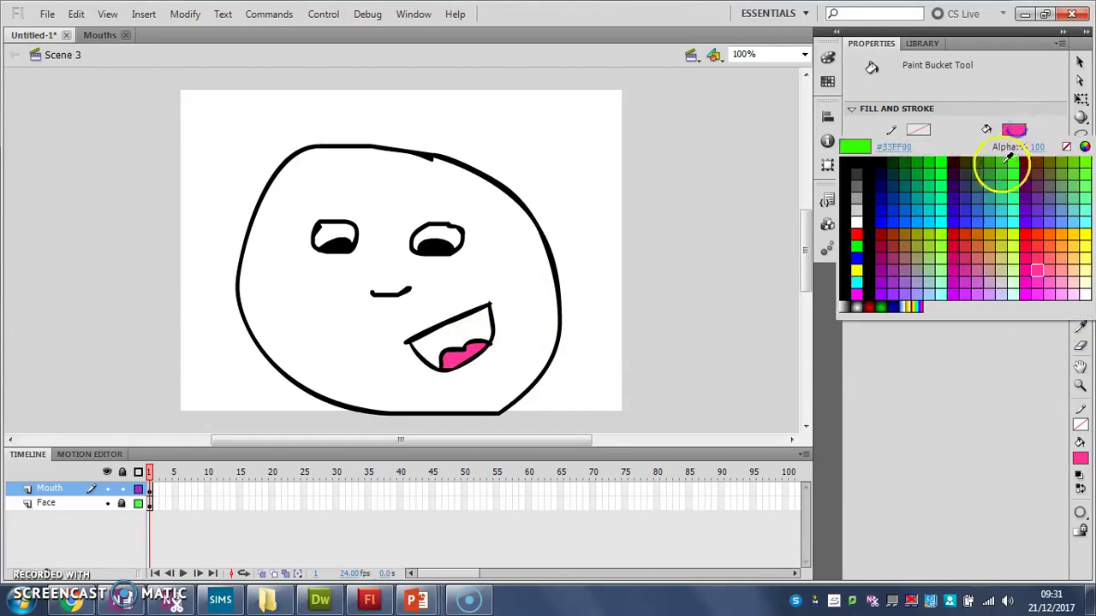
{"action": "left_click", "coordinate": [870, 165]}
{"action": "left_click", "coordinate": [479, 315]}
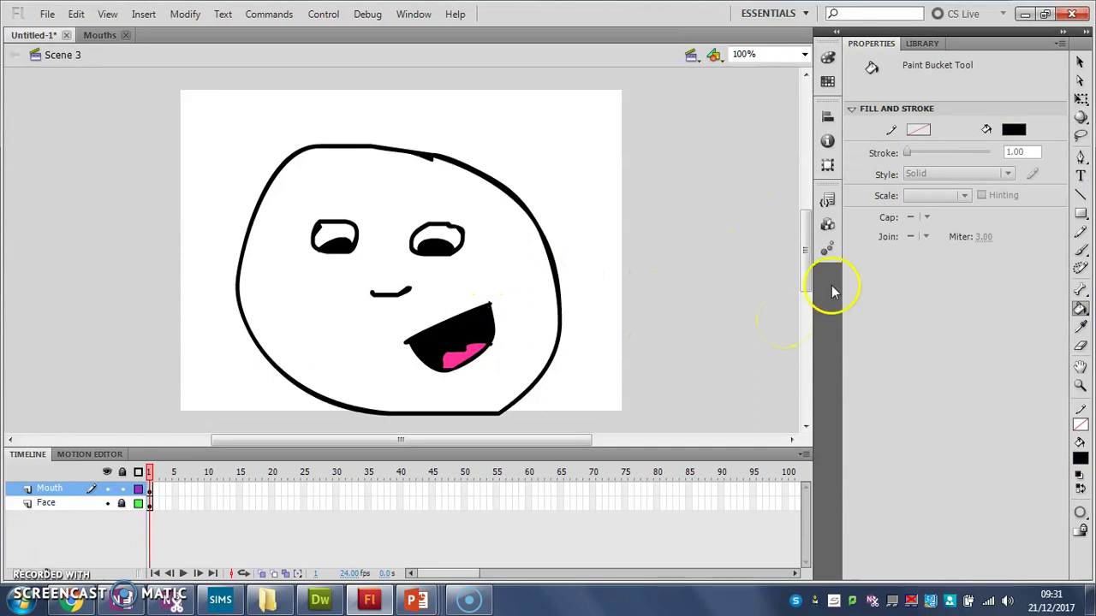
Select the whole mouth and convert it to a movie clip named Open_Mouth.
{"action": "left_click", "coordinate": [1079, 62]}
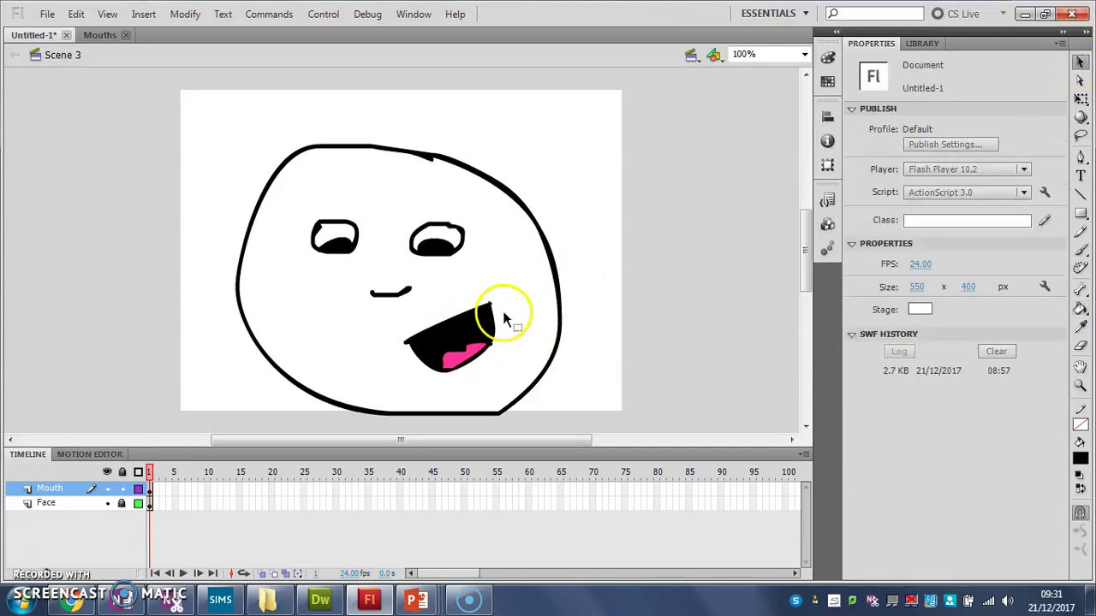
{"action": "left_click", "coordinate": [384, 318]}
{"action": "left_click", "coordinate": [398, 304]}
{"action": "left_click", "coordinate": [385, 370]}
{"action": "left_click_drag", "start_coordinate": [396, 301], "coordinate": [518, 375]}
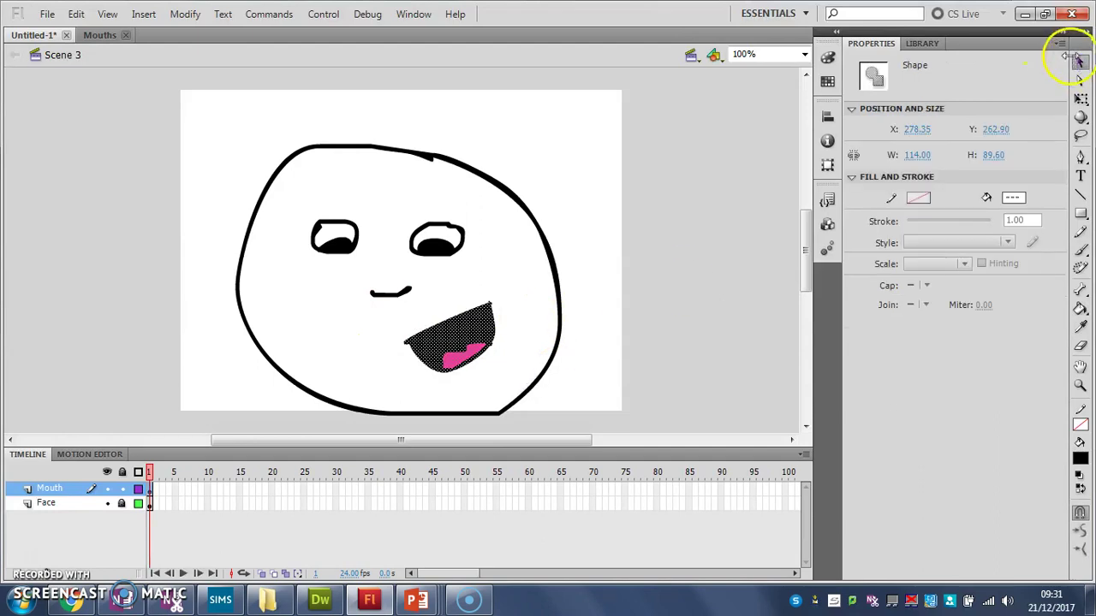
{"action": "key", "text": "F8"}
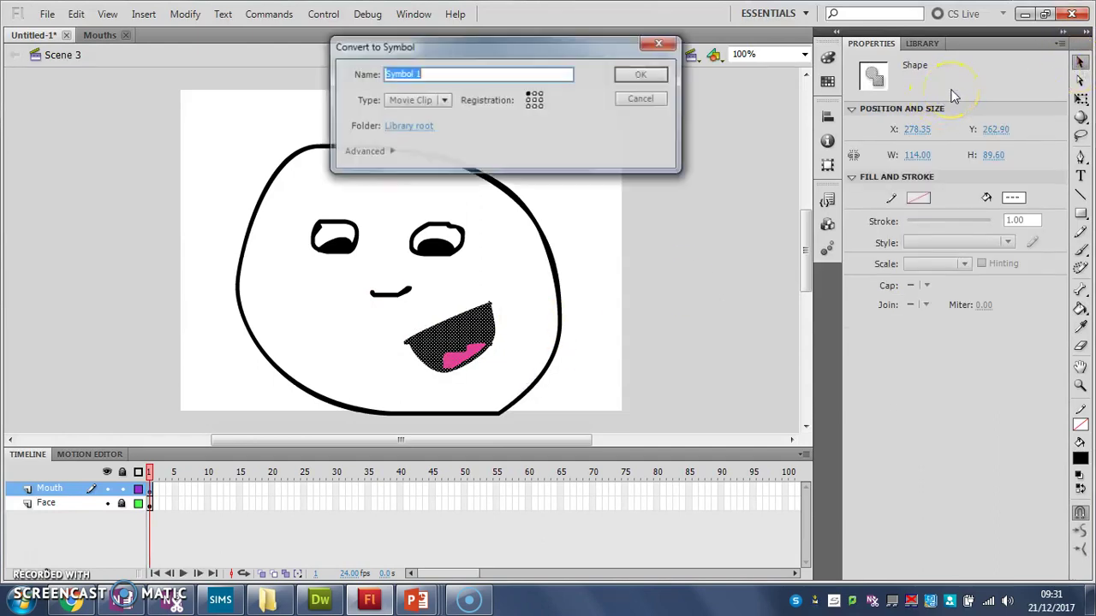
{"action": "type", "text": "Opr"}
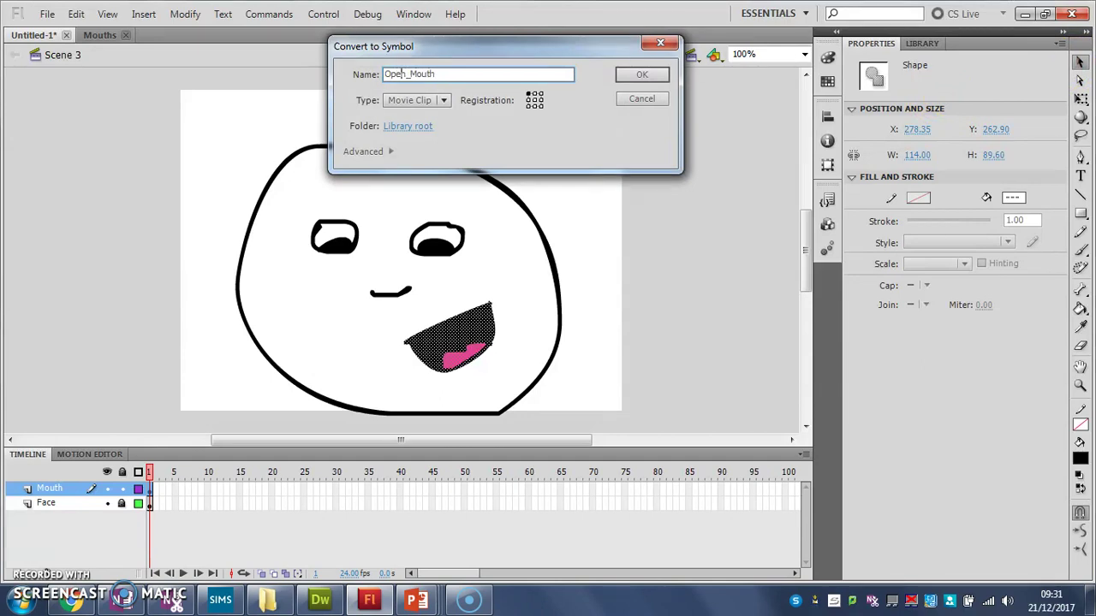
{"action": "left_click", "coordinate": [661, 75]}
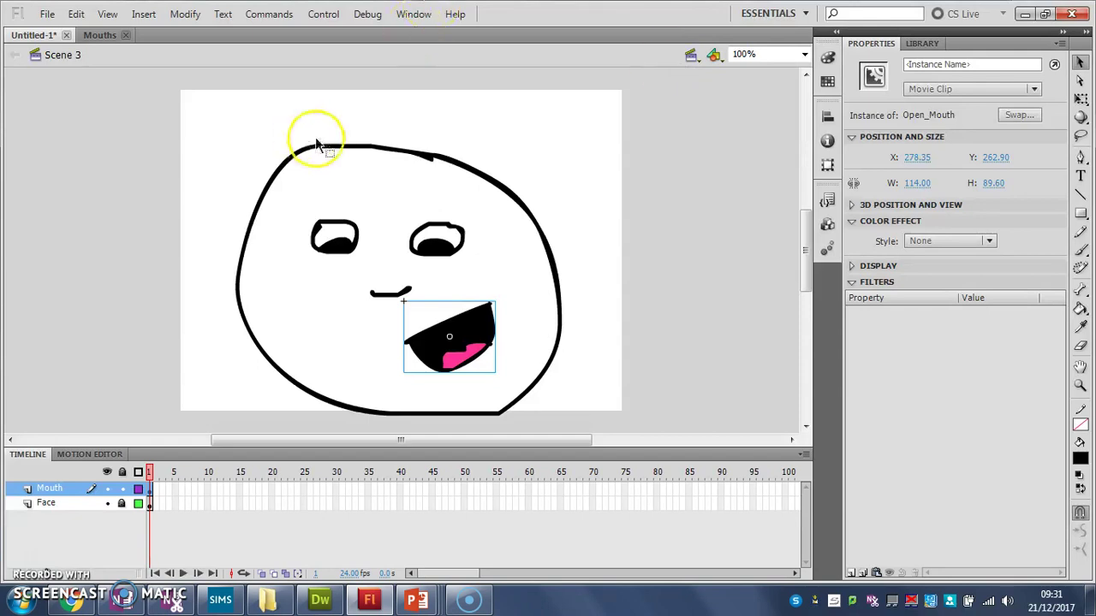
{"action": "left_click", "coordinate": [150, 504]}
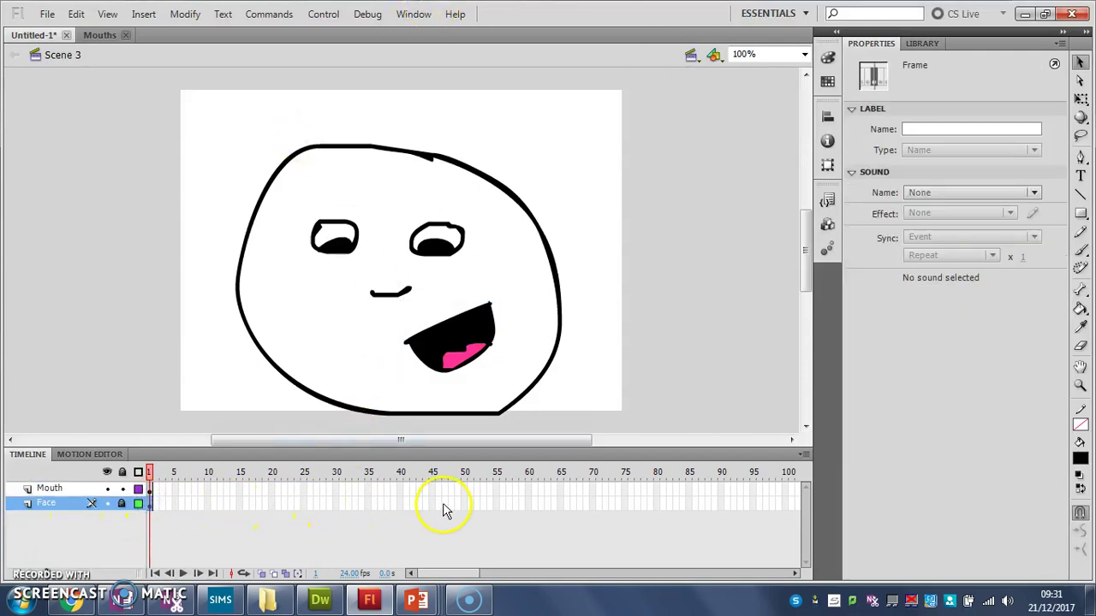
Insert frames on the Face layer through frame 75 with F5, check later frames, return to frame 1.
{"action": "left_click", "coordinate": [626, 504]}
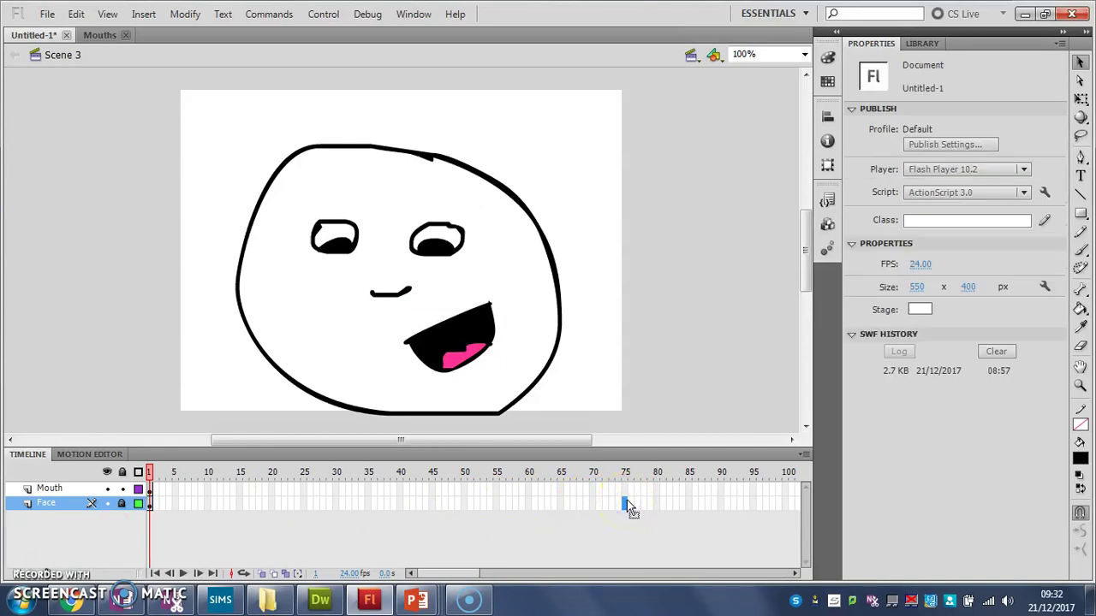
{"action": "key", "text": "F5"}
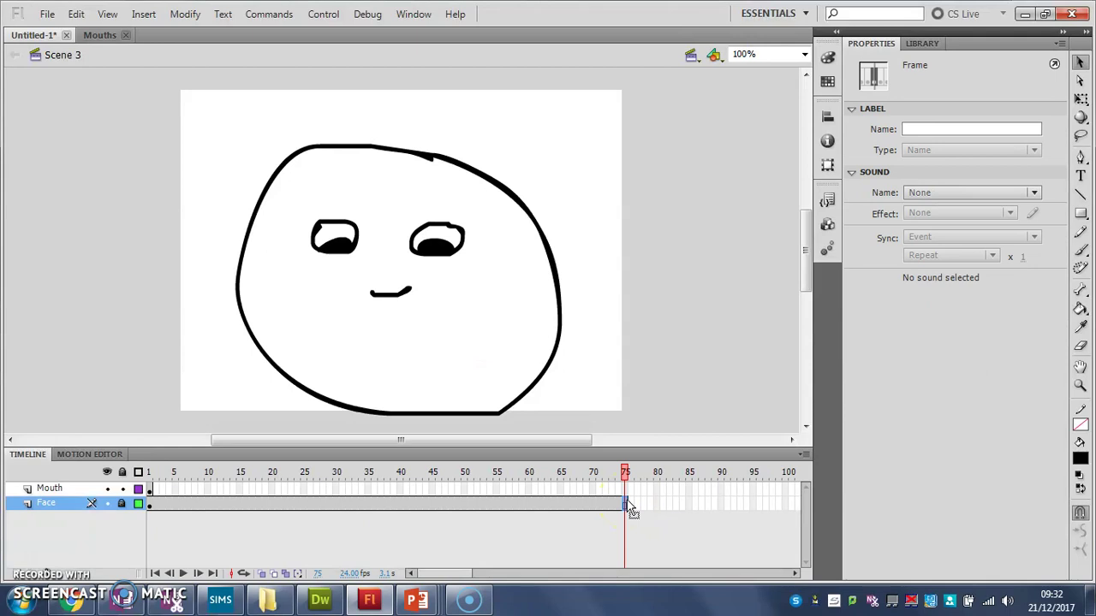
{"action": "left_click", "coordinate": [611, 503]}
{"action": "left_click", "coordinate": [462, 510]}
{"action": "left_click_drag", "start_coordinate": [318, 506], "coordinate": [251, 505]}
{"action": "left_click", "coordinate": [193, 517]}
{"action": "left_click", "coordinate": [151, 504]}
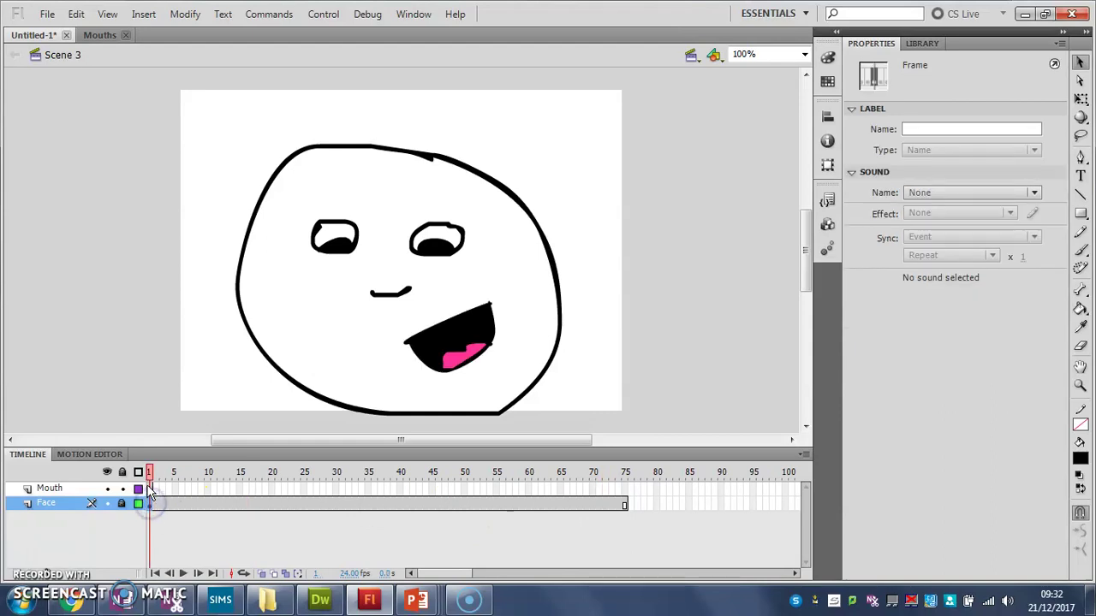
{"action": "left_click", "coordinate": [151, 487]}
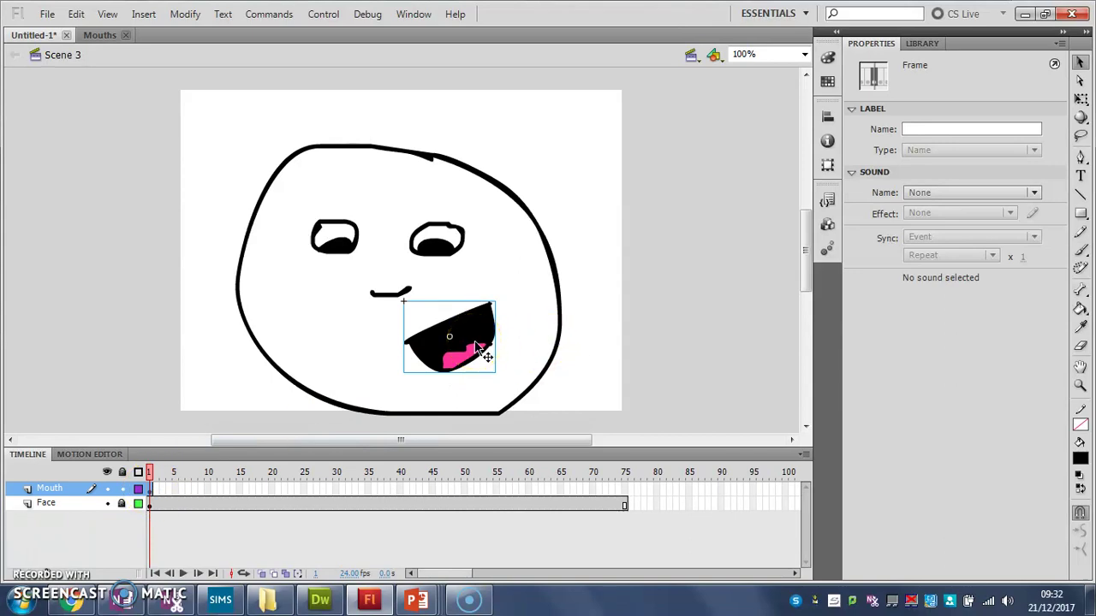
Replace the open mouth at frame 1 with a Closed_Mouth instance from the Library.
{"action": "key", "text": "Delete"}
{"action": "left_click", "coordinate": [924, 43]}
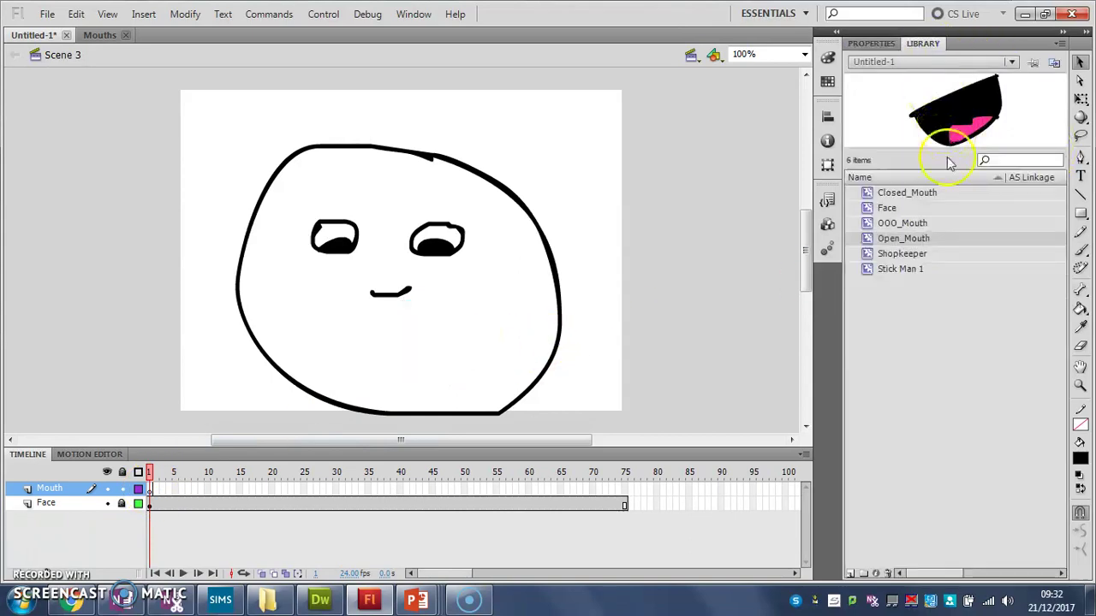
{"action": "left_click_drag", "start_coordinate": [899, 199], "coordinate": [464, 335]}
{"action": "left_click", "coordinate": [617, 289]}
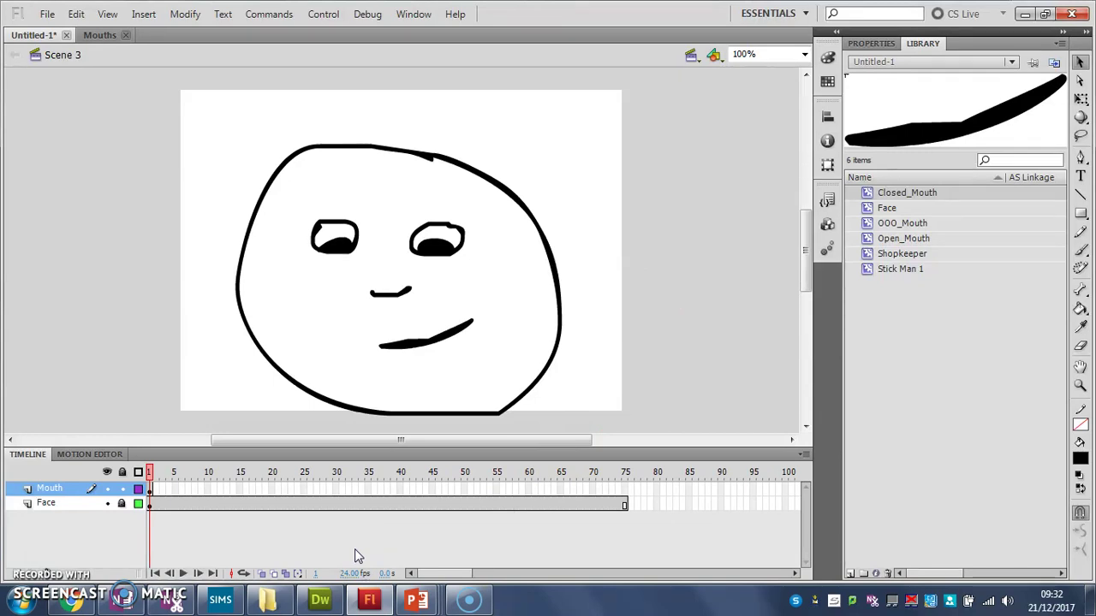
Start a new Mouth-layer keyframe around frame 6 and preview the first frames.
{"action": "mouse_move", "coordinate": [196, 505]}
{"action": "left_mouse_down"}
{"action": "mouse_move", "coordinate": [154, 492]}
{"action": "mouse_move", "coordinate": [154, 505]}
{"action": "mouse_move", "coordinate": [183, 489]}
{"action": "mouse_move", "coordinate": [209, 507]}
{"action": "left_mouse_up"}
{"action": "left_click", "coordinate": [153, 498]}
{"action": "left_click", "coordinate": [181, 489]}
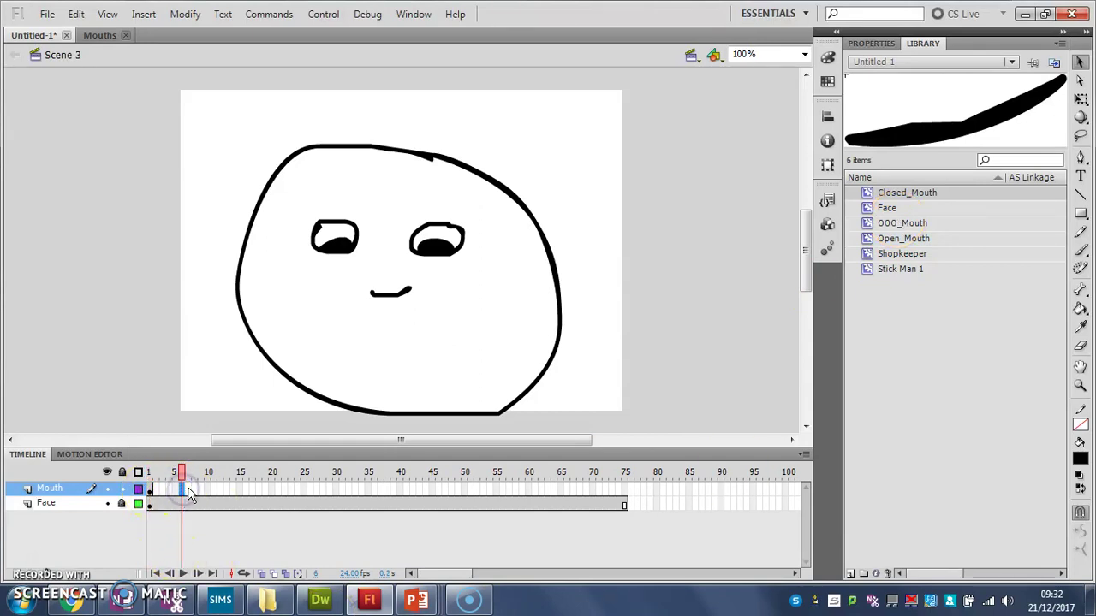
{"action": "mouse_move", "coordinate": [191, 495]}
{"action": "left_mouse_down"}
{"action": "mouse_move", "coordinate": [227, 565]}
{"action": "mouse_move", "coordinate": [166, 488]}
{"action": "mouse_move", "coordinate": [180, 501]}
{"action": "left_mouse_up"}
{"action": "left_click", "coordinate": [151, 488]}
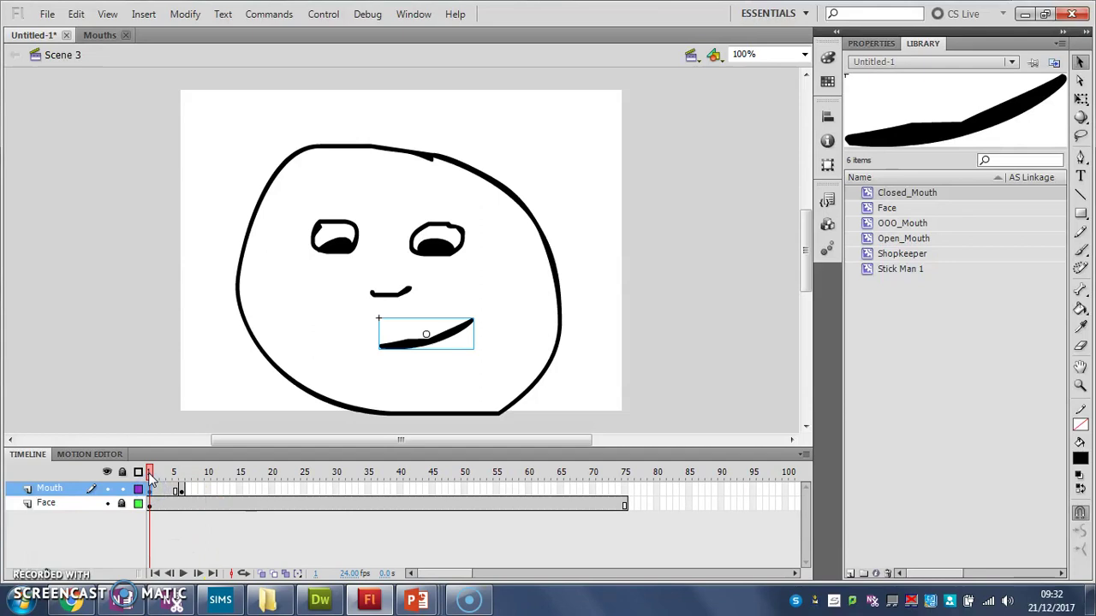
{"action": "left_click_drag", "start_coordinate": [150, 476], "coordinate": [176, 476]}
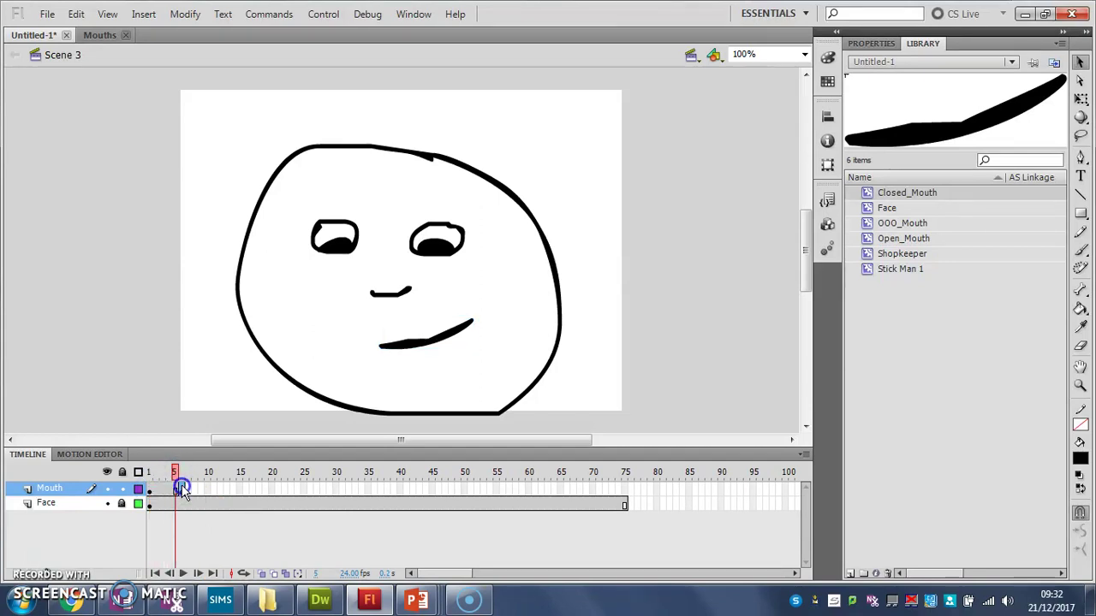
Place Open_Mouth at frame 6, then add a frame 12 keyframe showing Closed_Mouth instead.
{"action": "left_click", "coordinate": [182, 489]}
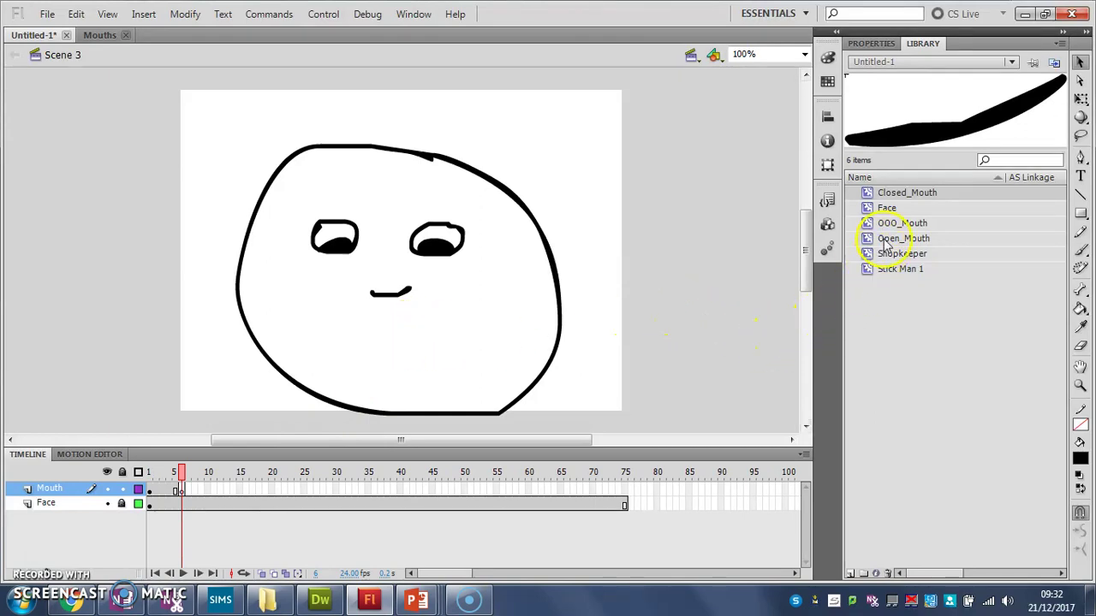
{"action": "left_click_drag", "start_coordinate": [905, 243], "coordinate": [441, 332]}
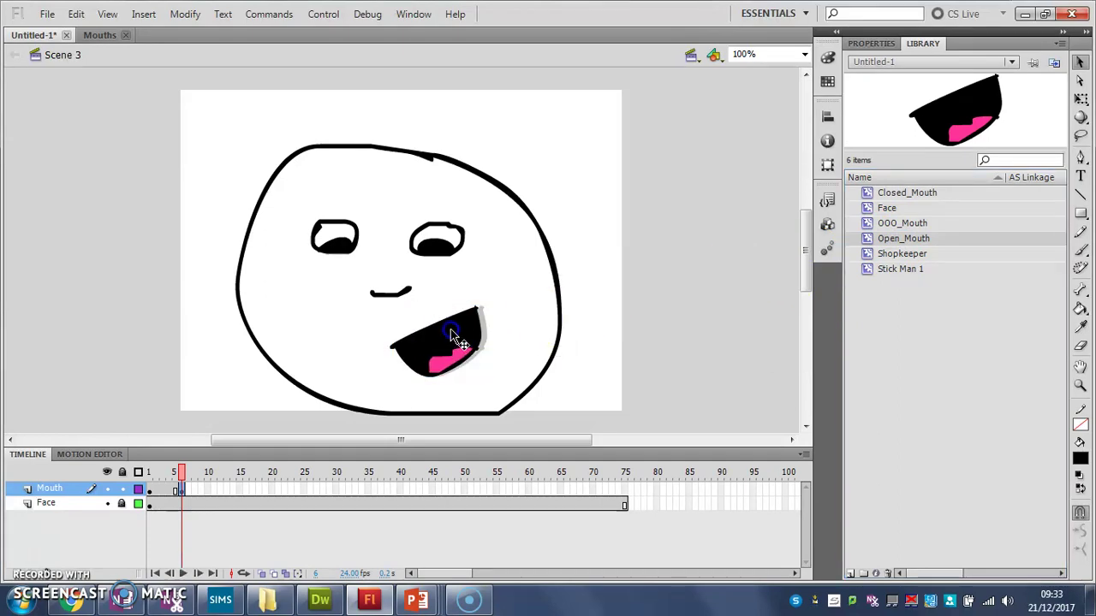
{"action": "left_click", "coordinate": [220, 488]}
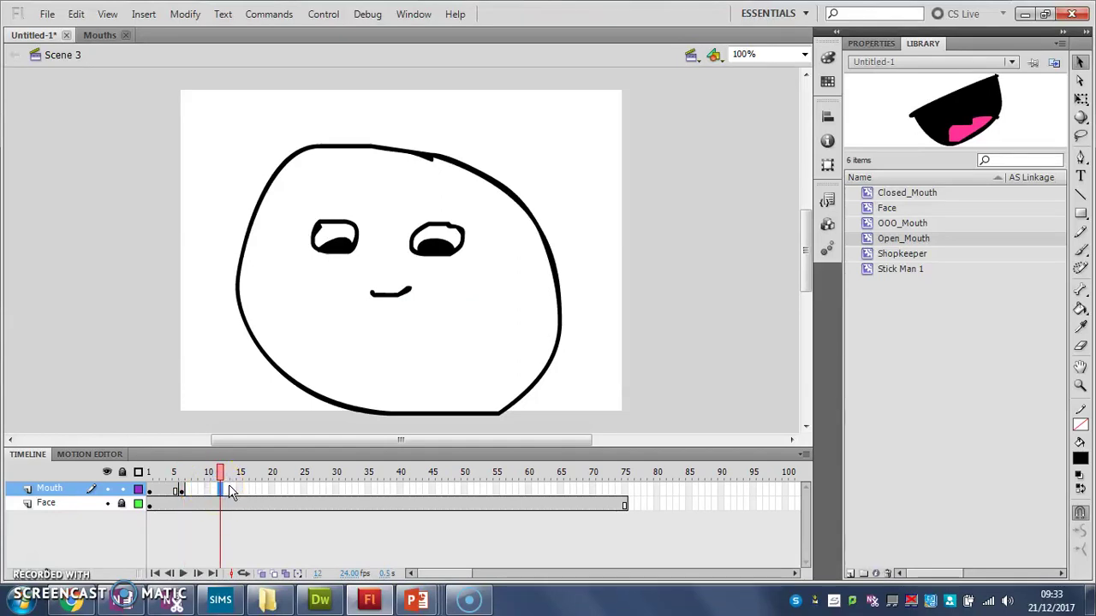
{"action": "key", "text": "F6"}
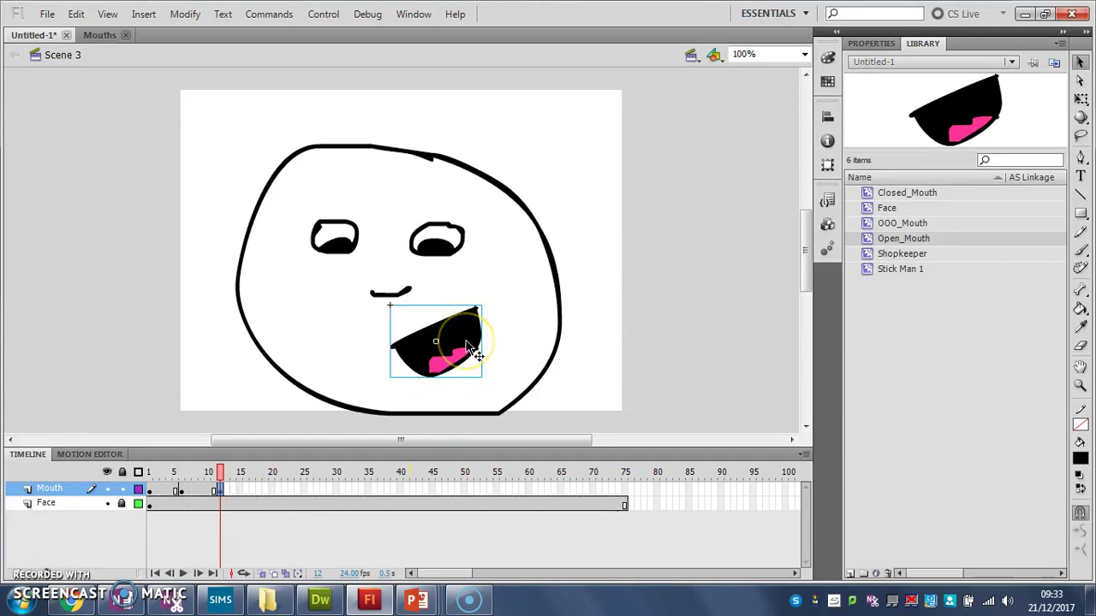
{"action": "key", "text": "Delete"}
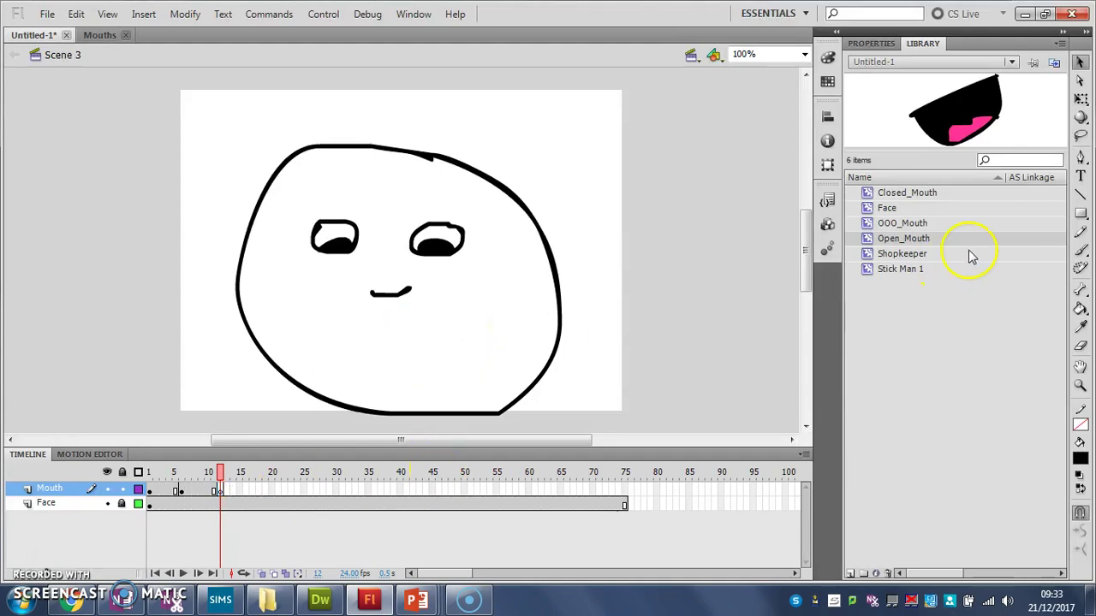
{"action": "left_click", "coordinate": [895, 194]}
{"action": "left_click_drag", "start_coordinate": [897, 196], "coordinate": [439, 341]}
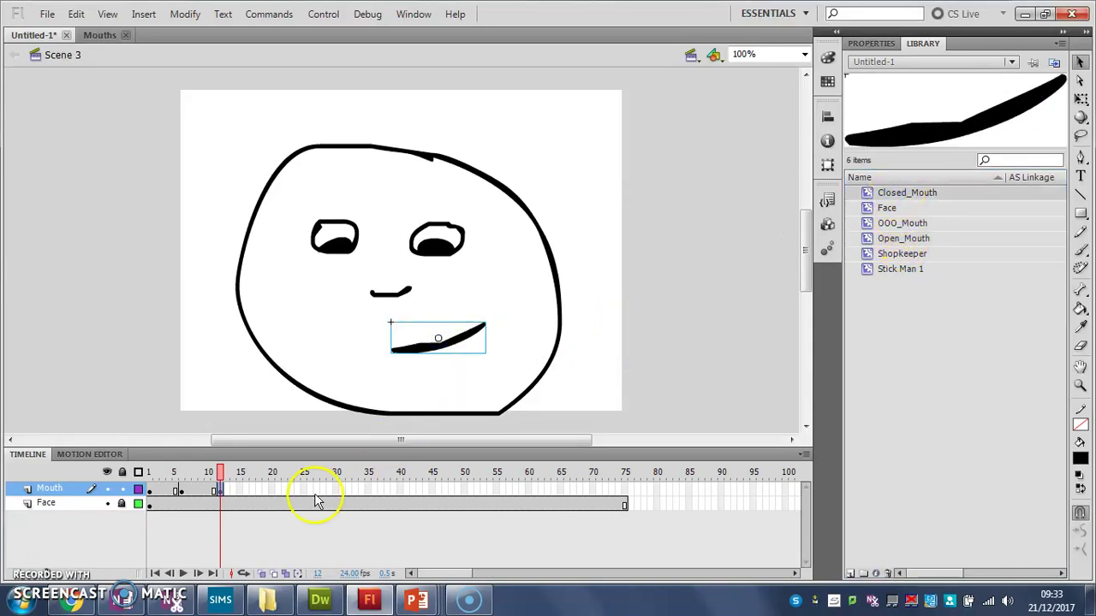
Add a keyframe at frame 16 on the Mouth layer and clear its mouth.
{"action": "left_click", "coordinate": [246, 491]}
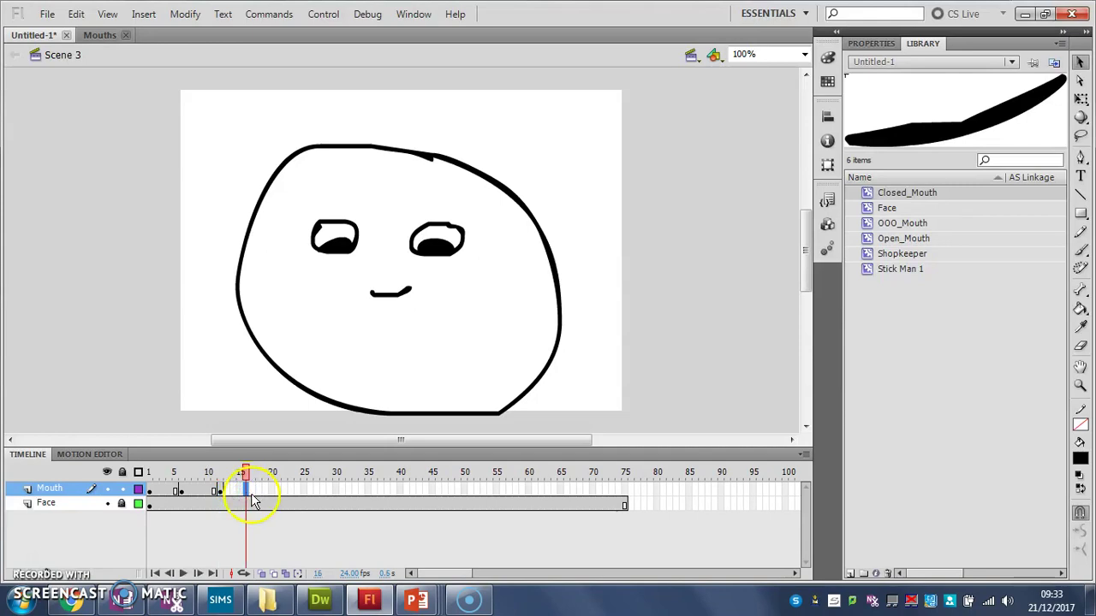
{"action": "key", "text": "F6"}
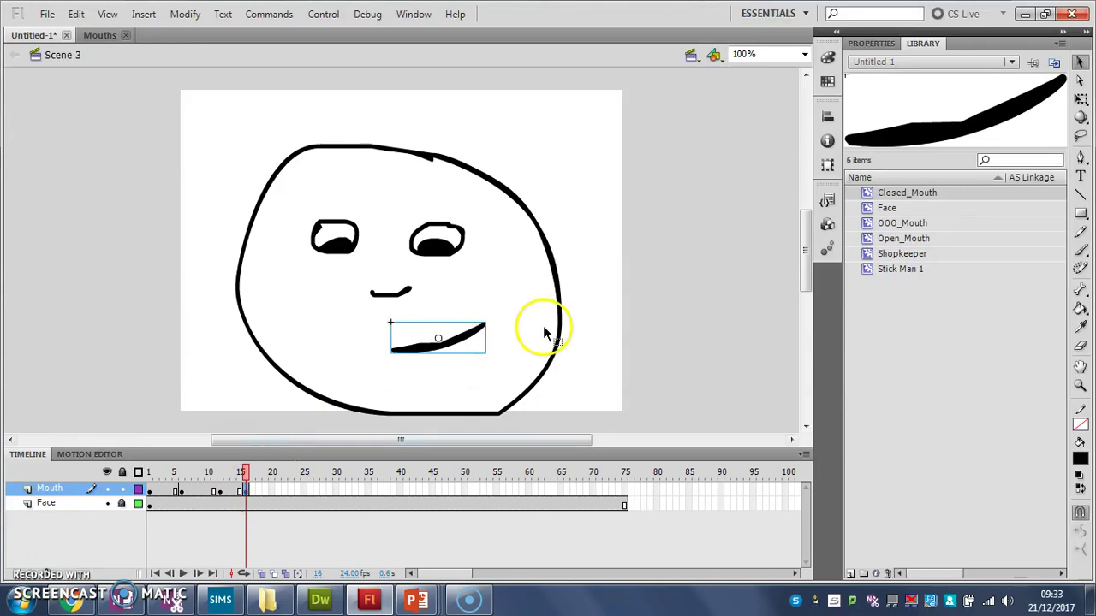
{"action": "key", "text": "Delete"}
Place OOO_Mouth at frame 16, then add a frame 23 keyframe swapped to Open_Mouth.
{"action": "left_click", "coordinate": [906, 225]}
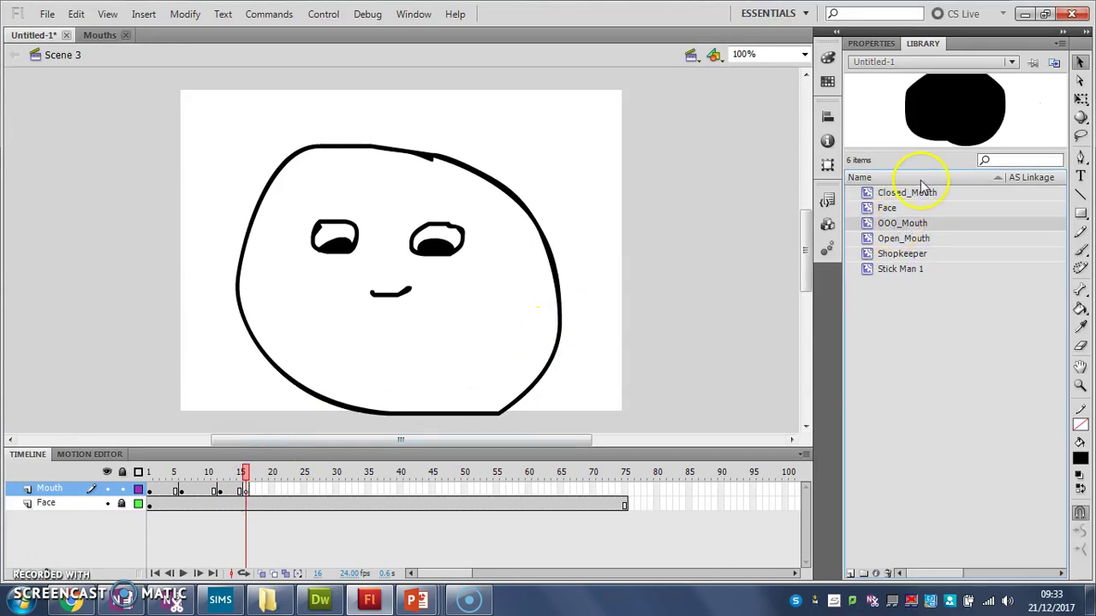
{"action": "left_click_drag", "start_coordinate": [918, 227], "coordinate": [434, 339]}
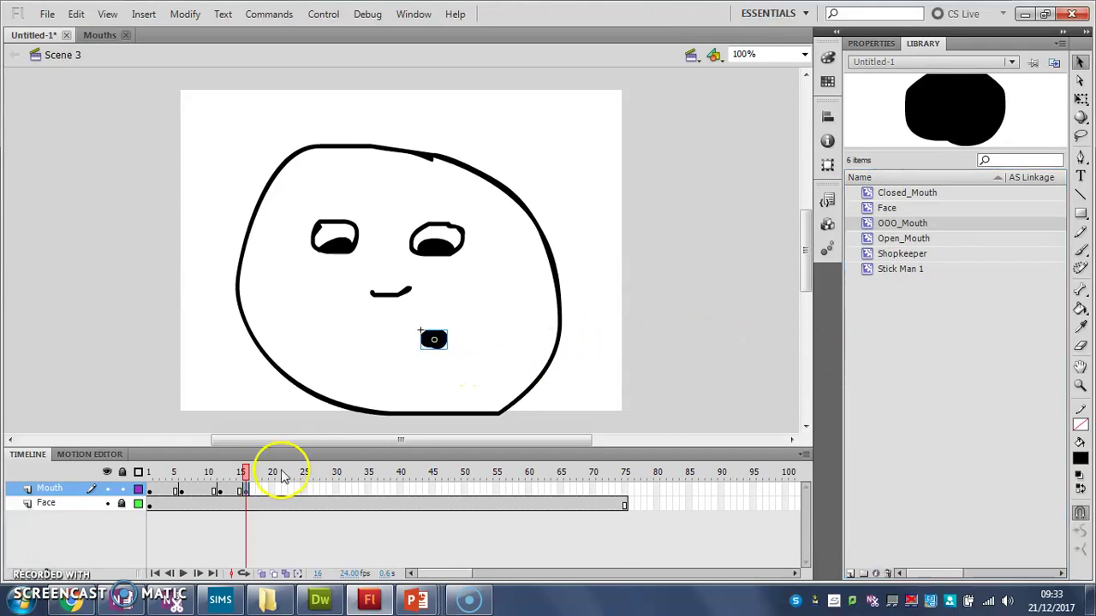
{"action": "left_click", "coordinate": [291, 490]}
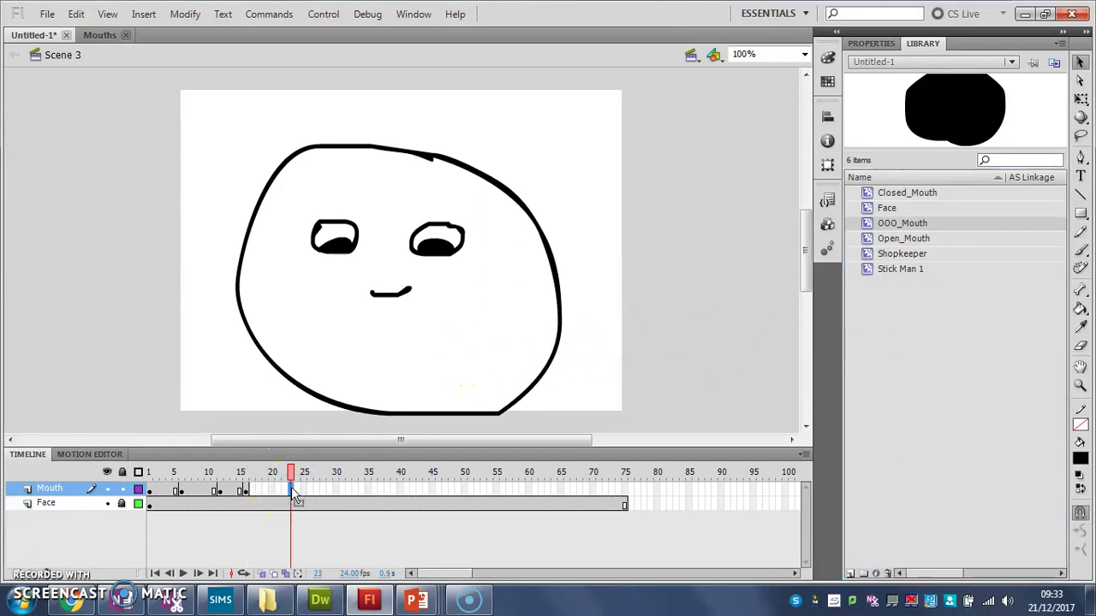
{"action": "key", "text": "F6"}
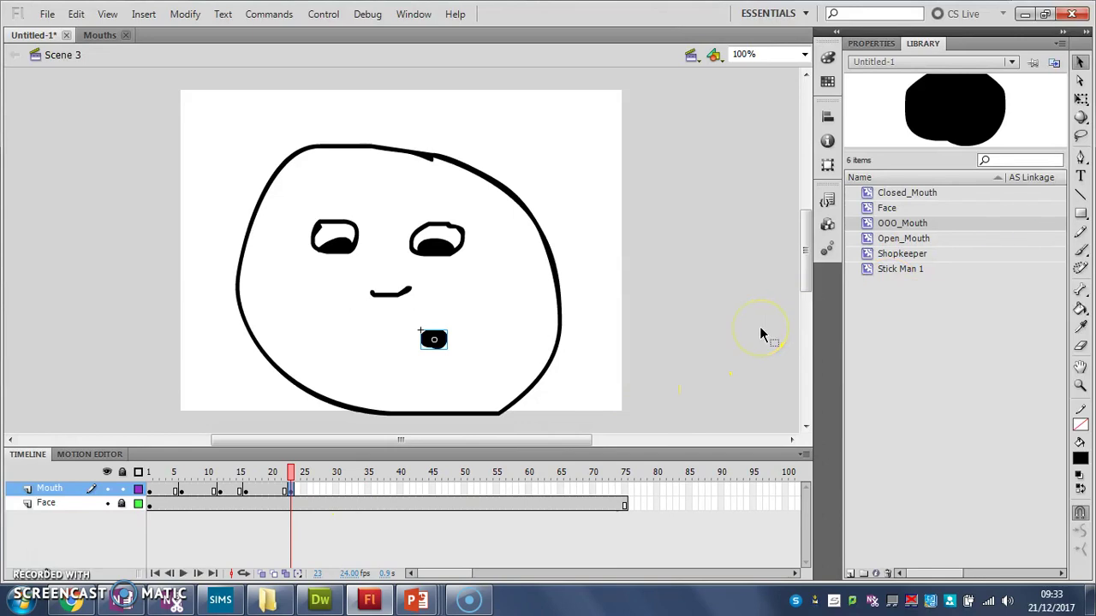
{"action": "key", "text": "Delete"}
{"action": "left_click", "coordinate": [907, 239]}
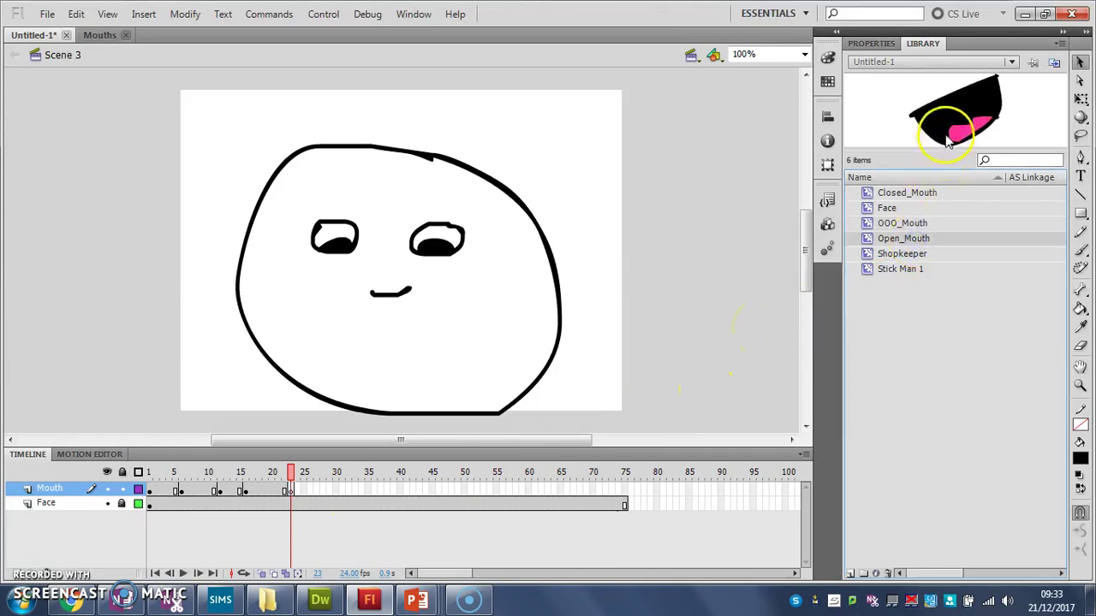
{"action": "left_click_drag", "start_coordinate": [950, 129], "coordinate": [437, 352]}
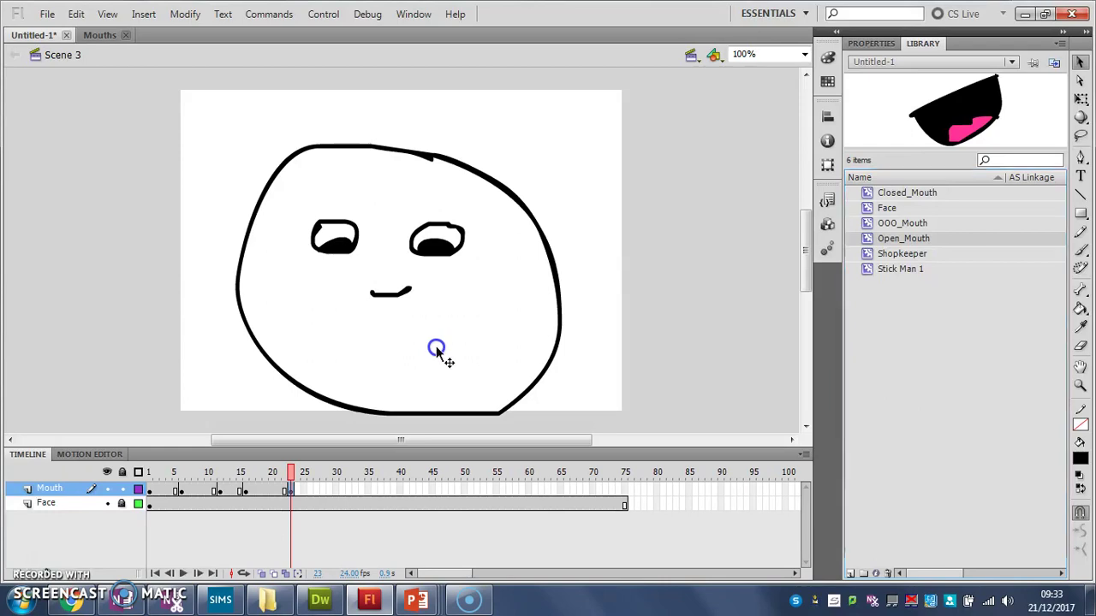
Add a frame 31 keyframe with Closed_Mouth replacing the open mouth.
{"action": "left_click", "coordinate": [342, 491]}
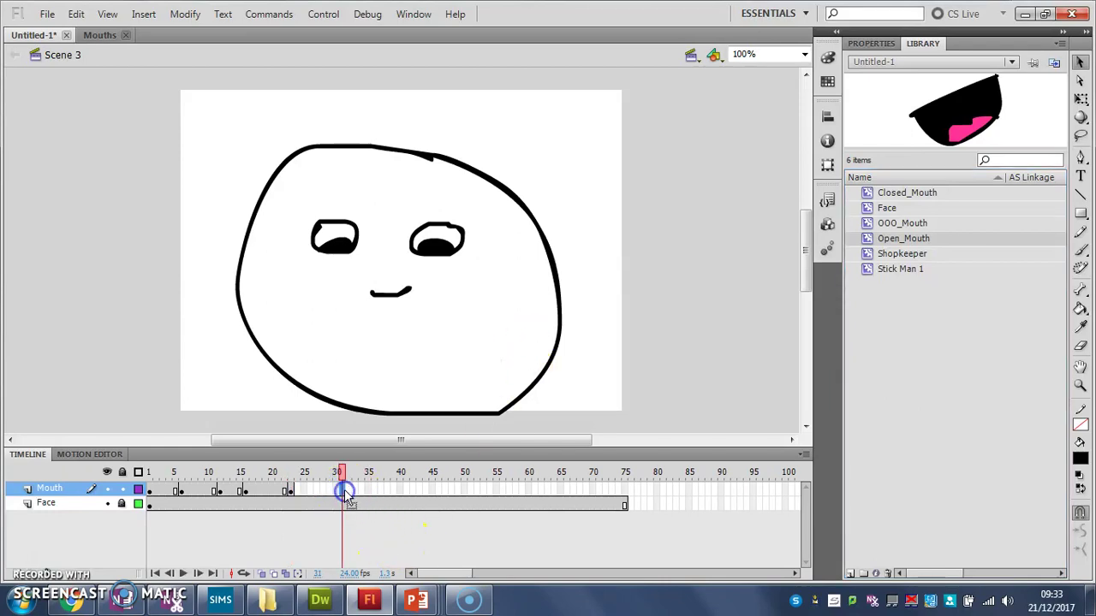
{"action": "key", "text": "F6"}
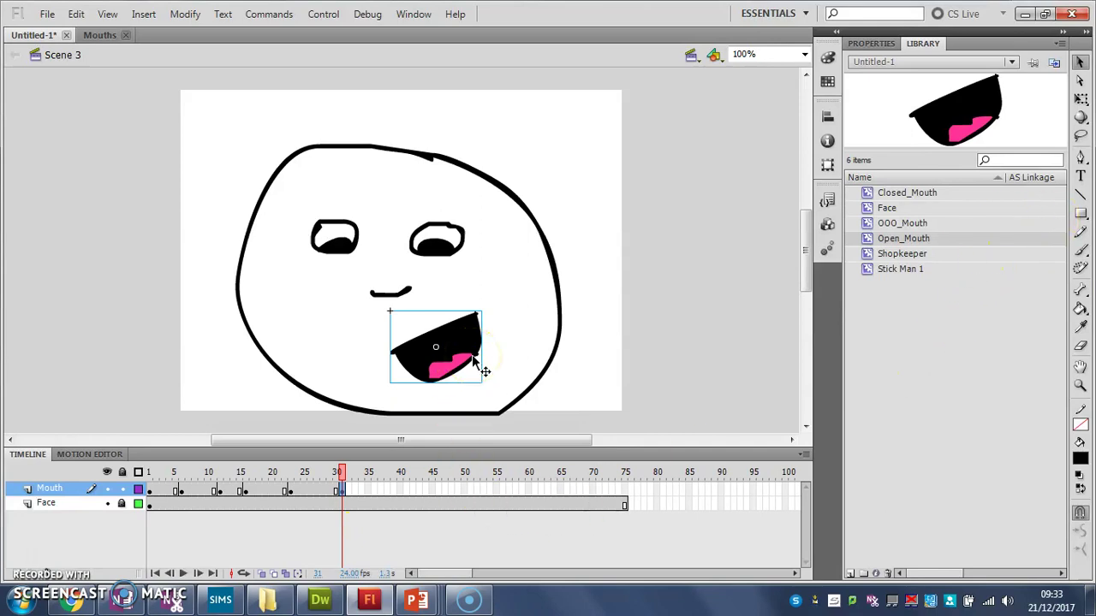
{"action": "key", "text": "Delete"}
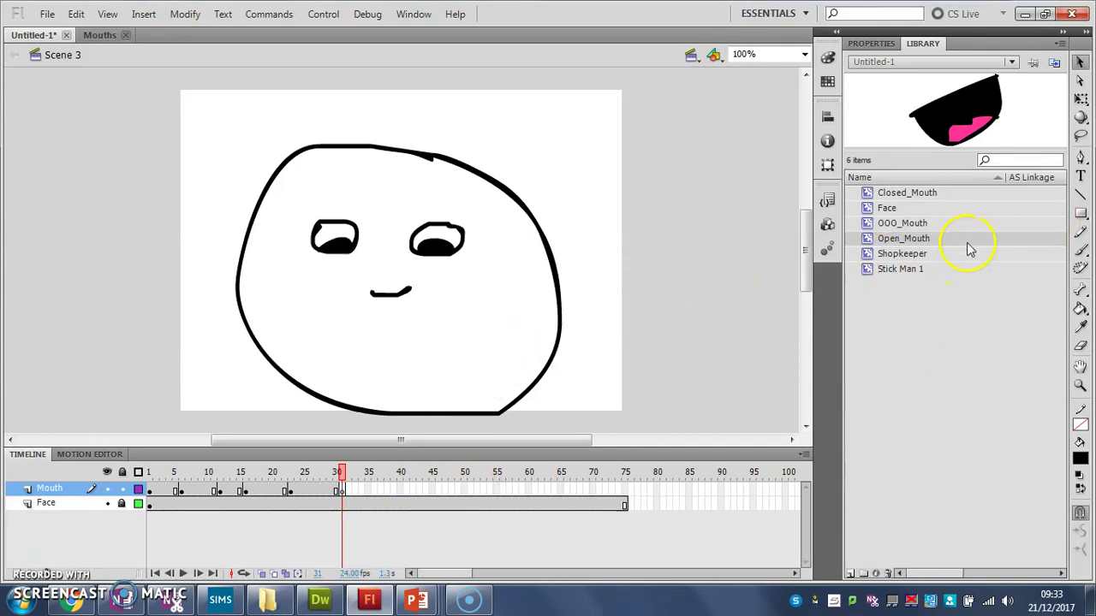
{"action": "left_click_drag", "start_coordinate": [912, 194], "coordinate": [448, 342]}
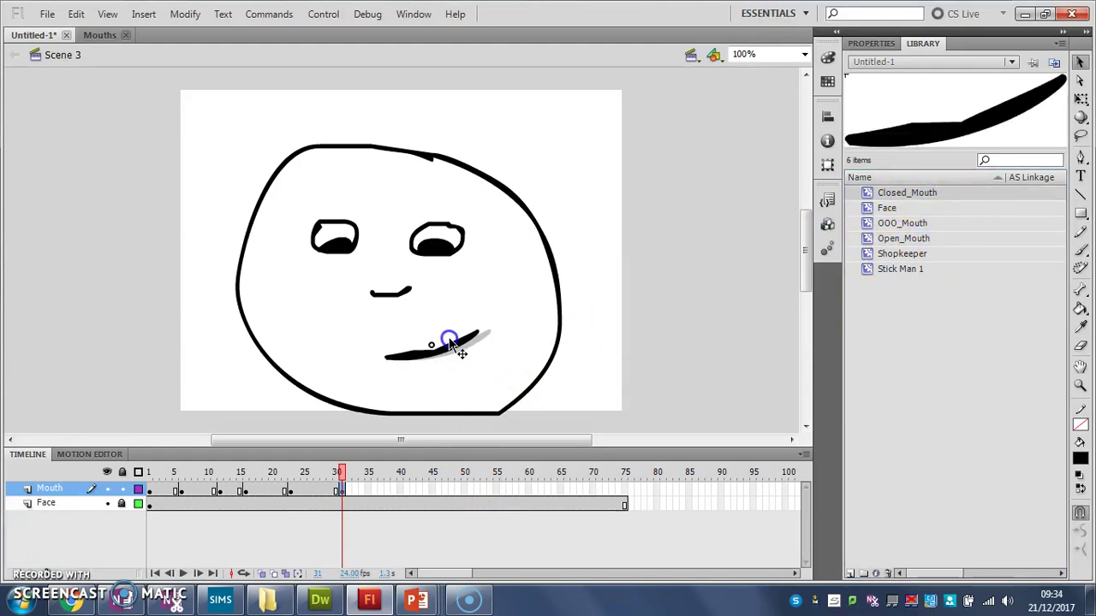
Add a Mouth-layer keyframe at frame 75, scrub back to frame 1 and play the animation.
{"action": "left_click", "coordinate": [626, 489]}
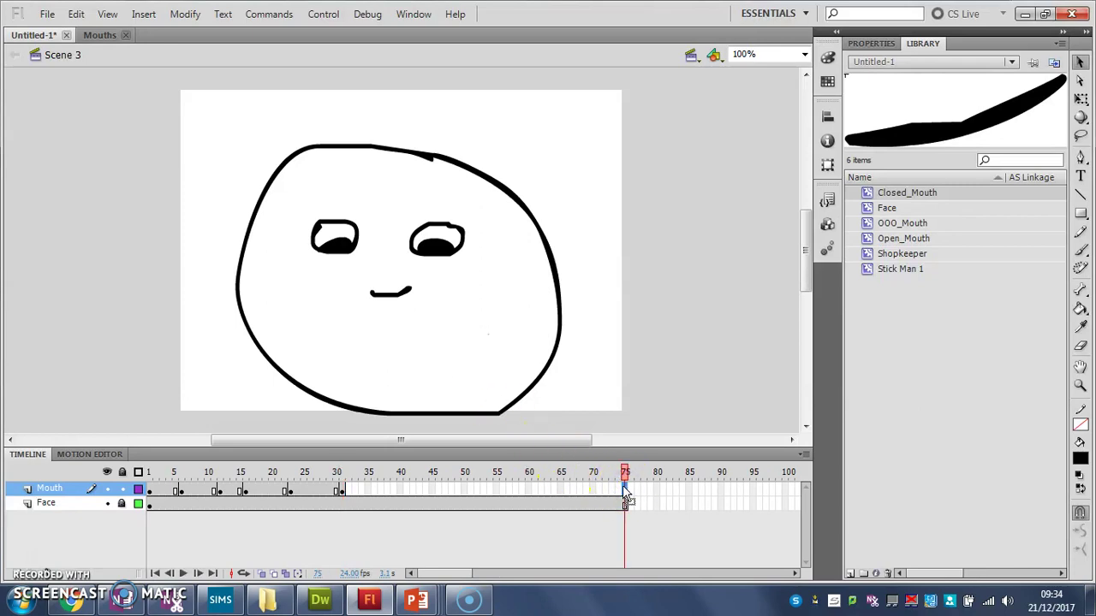
{"action": "key", "text": "F6"}
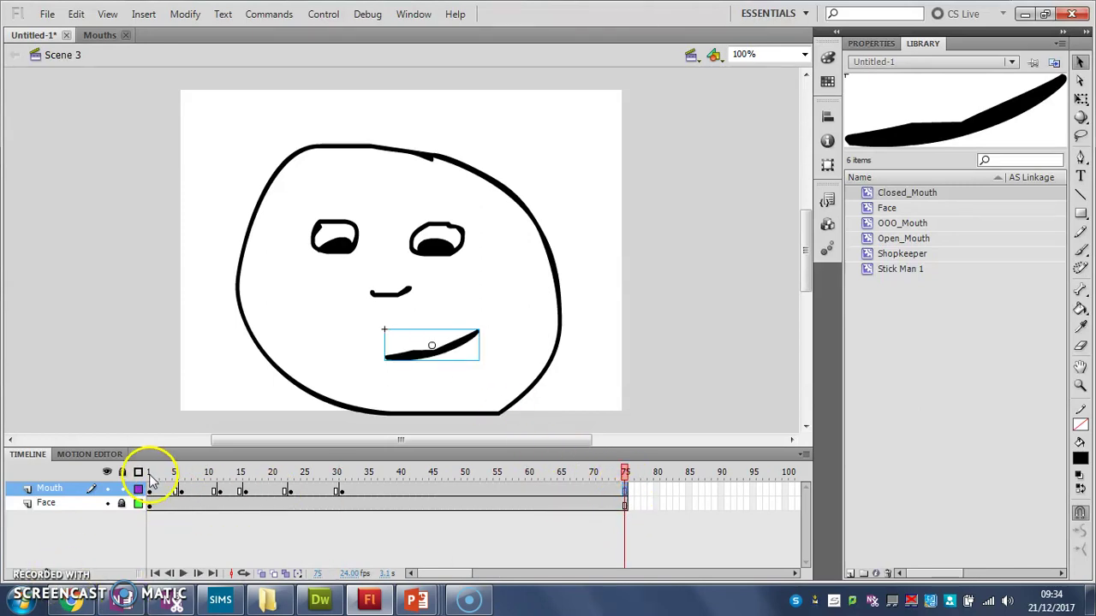
{"action": "mouse_move", "coordinate": [149, 478]}
{"action": "left_mouse_down"}
{"action": "mouse_move", "coordinate": [357, 482]}
{"action": "mouse_move", "coordinate": [133, 482]}
{"action": "left_mouse_up"}
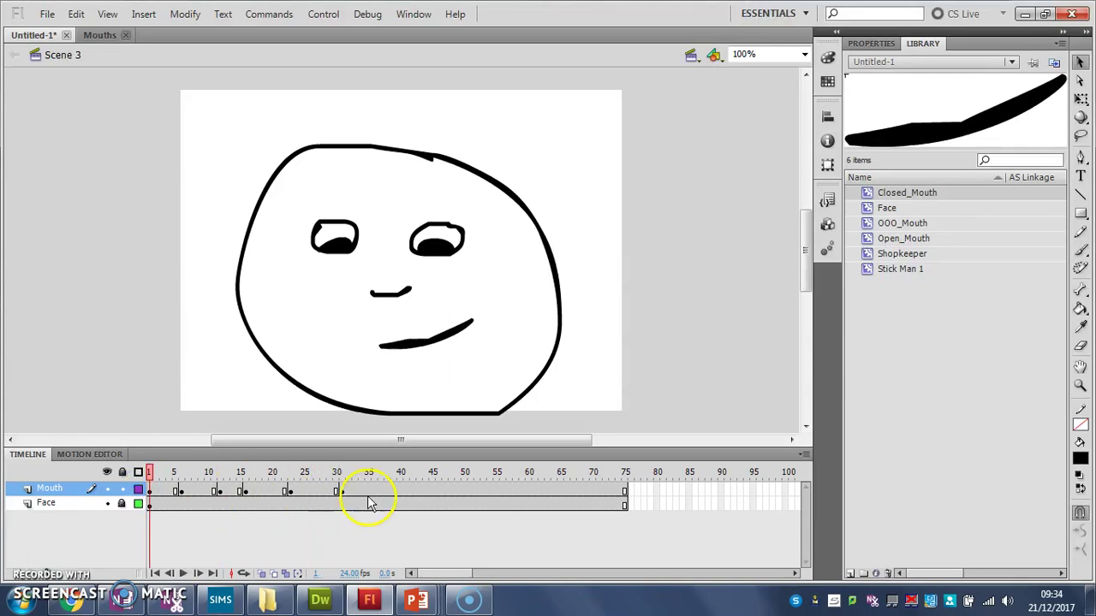
{"action": "key", "text": "Return"}
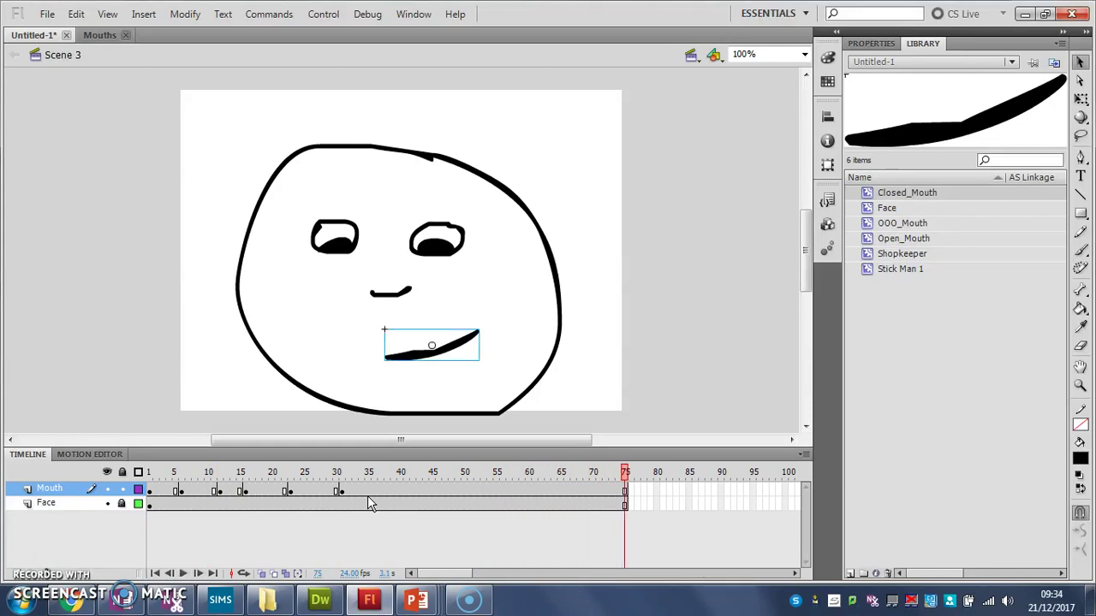
{"action": "left_click", "coordinate": [174, 490]}
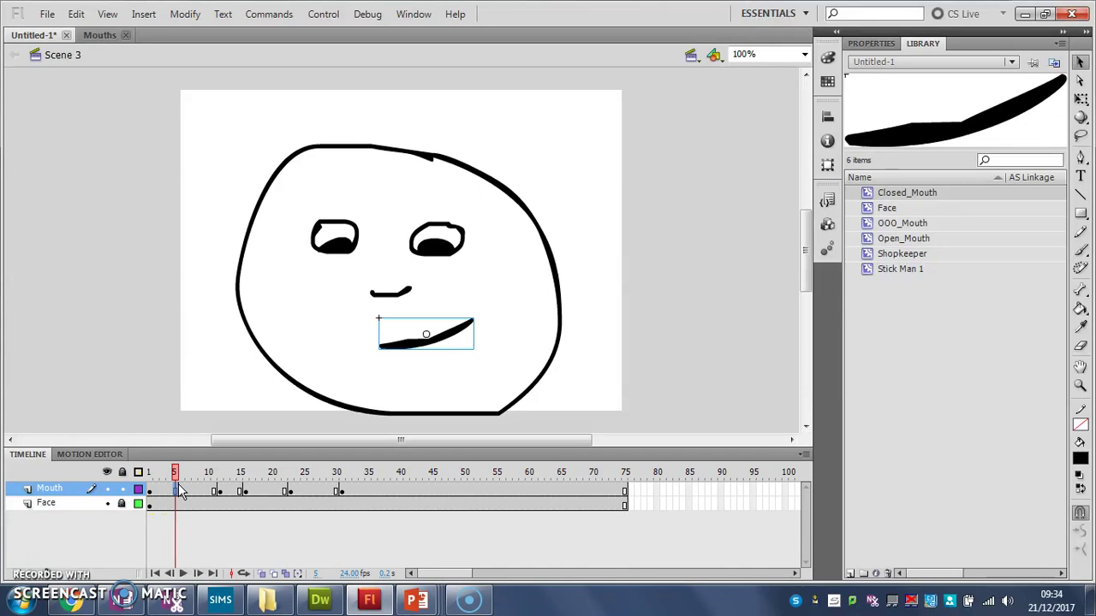
{"action": "left_click", "coordinate": [181, 490]}
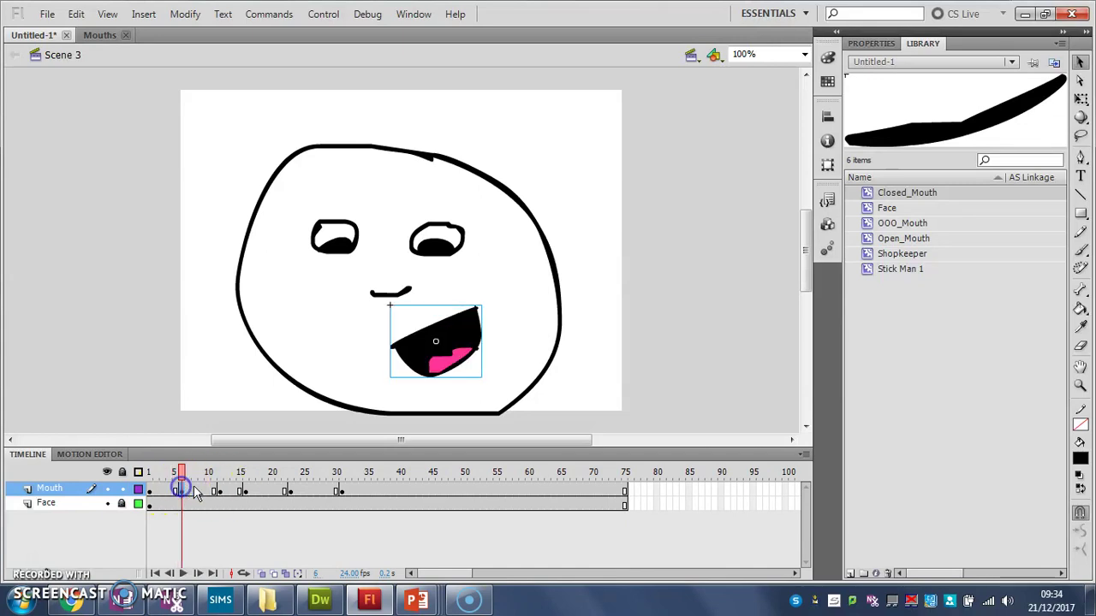
{"action": "left_click", "coordinate": [221, 489]}
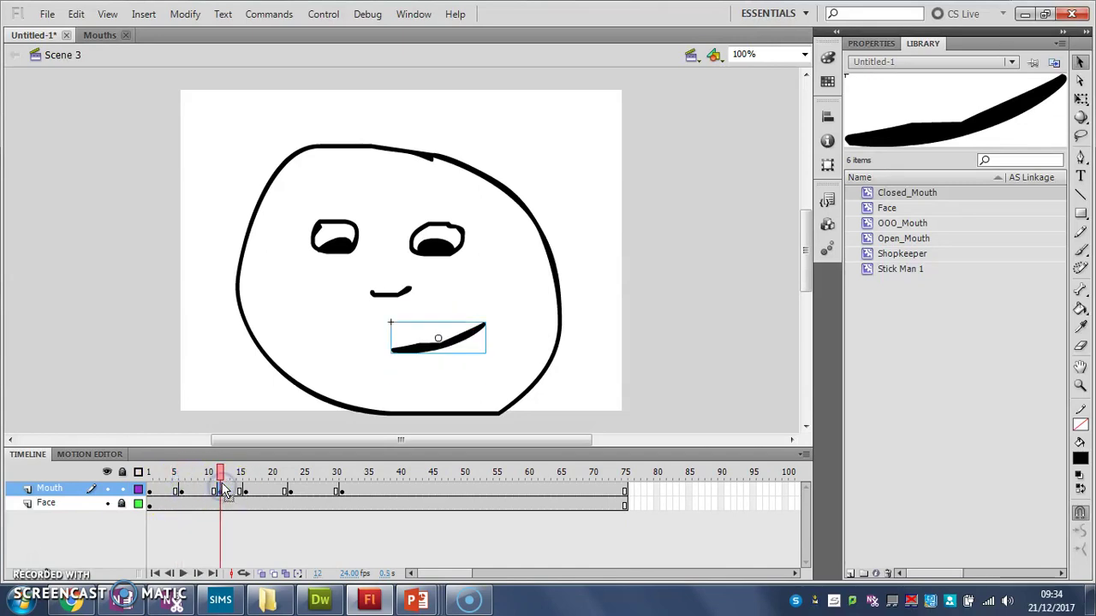